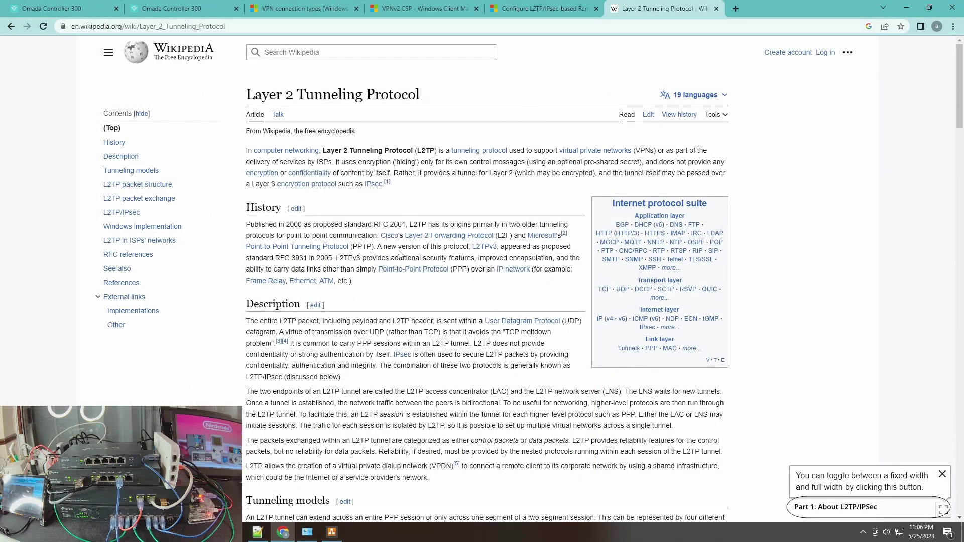
Step: Review the Microsoft articles on L2TP/IPsec remote access and VPN connection types, including the built-in VPN client's tunneling protocols
{"action": "left_click", "coordinate": [544, 8]}
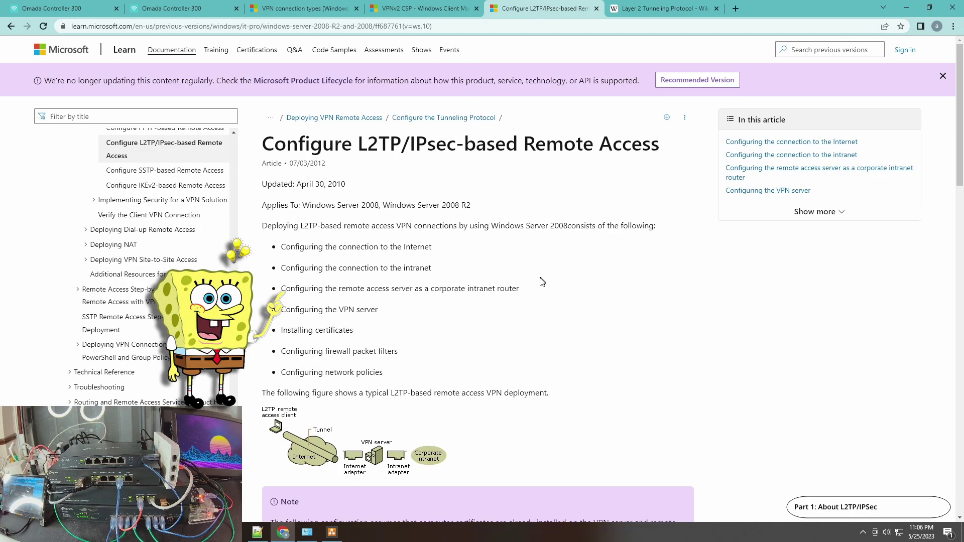
{"action": "left_click", "coordinate": [394, 6]}
{"action": "left_click", "coordinate": [302, 6]}
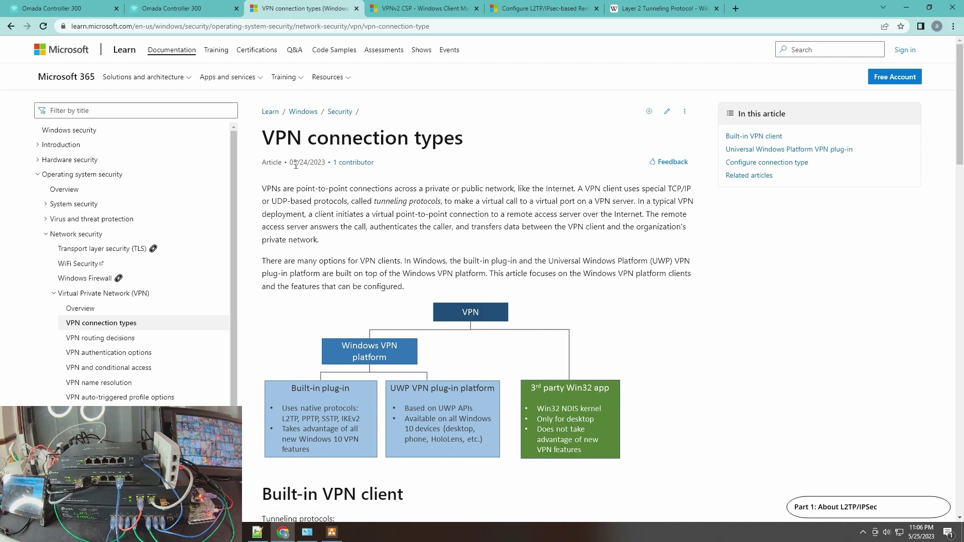
{"action": "left_click_drag", "start_coordinate": [290, 162], "coordinate": [309, 161]}
{"action": "scroll", "coordinate": [331, 189], "scroll_direction": "down", "scroll_amount": 5}
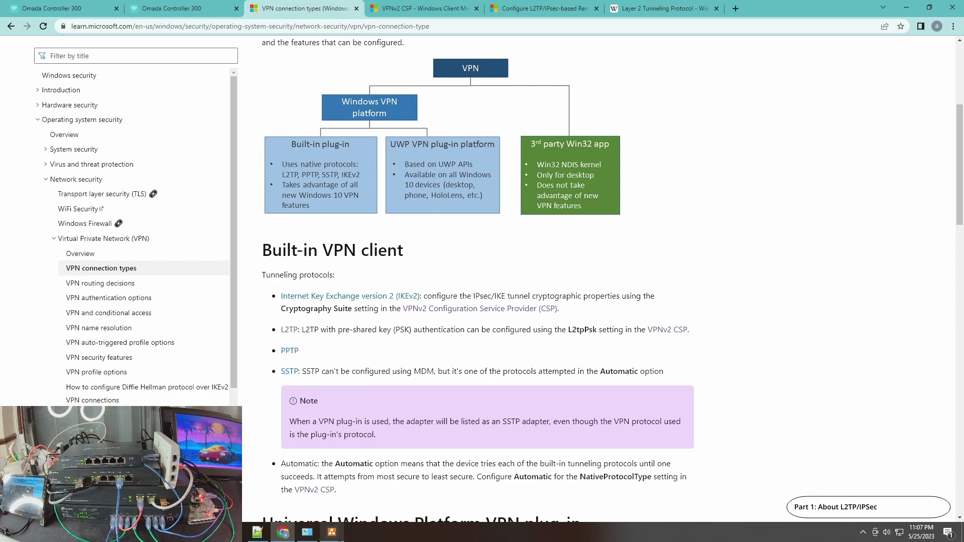
Step: Switch to diagrams.net to examine the network diagram with the L2TP/IPSec tunnel, and return to the browser
{"action": "mouse_move", "coordinate": [340, 537]}
{"action": "left_click", "coordinate": [342, 488]}
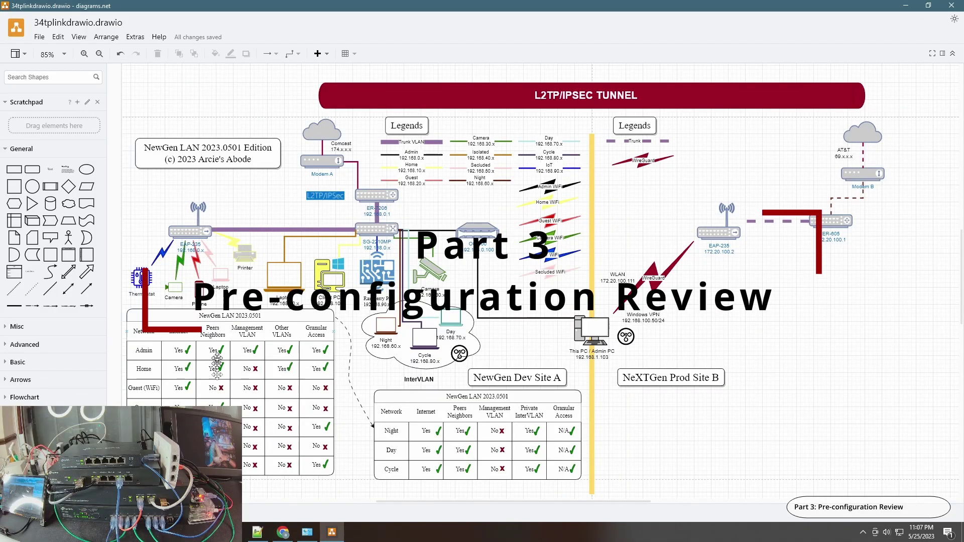
{"action": "mouse_move", "coordinate": [282, 533]}
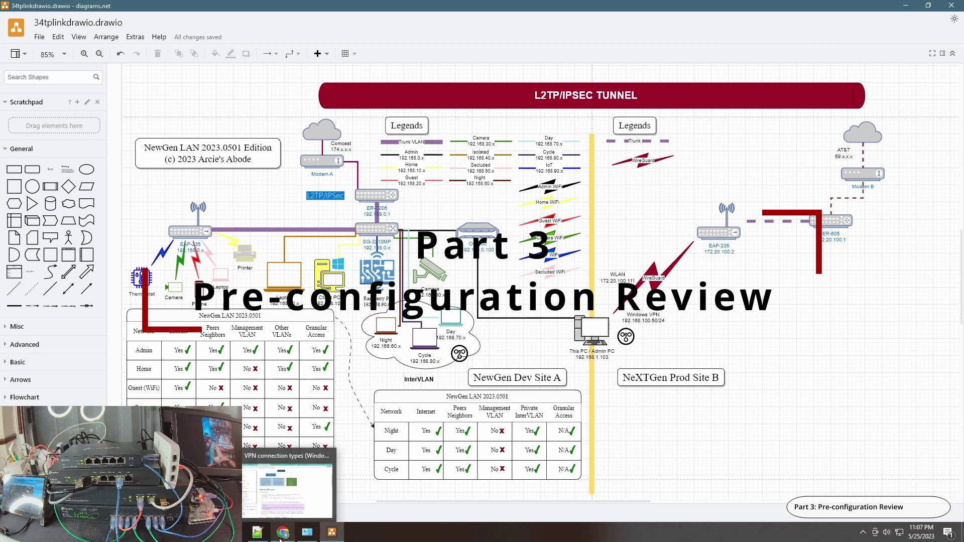
{"action": "left_click", "coordinate": [283, 466]}
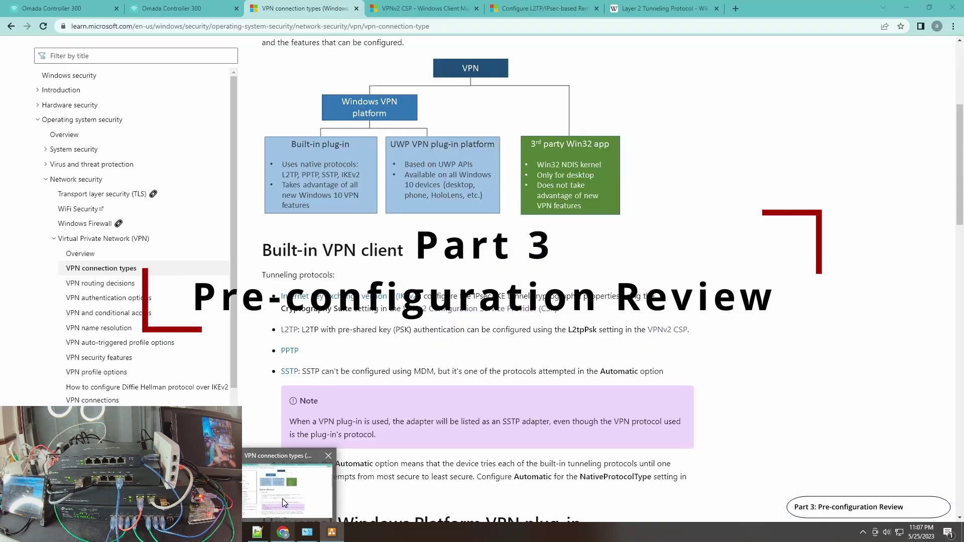
Step: Open the wired LAN network list in the Omada controller and examine the networks and subnets on both pages
{"action": "left_click", "coordinate": [75, 8]}
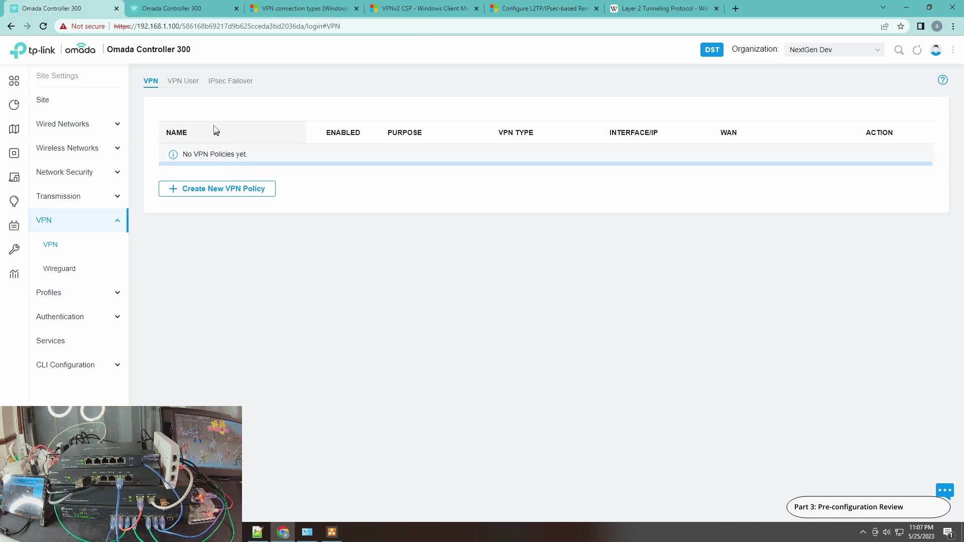
{"action": "left_click", "coordinate": [80, 135]}
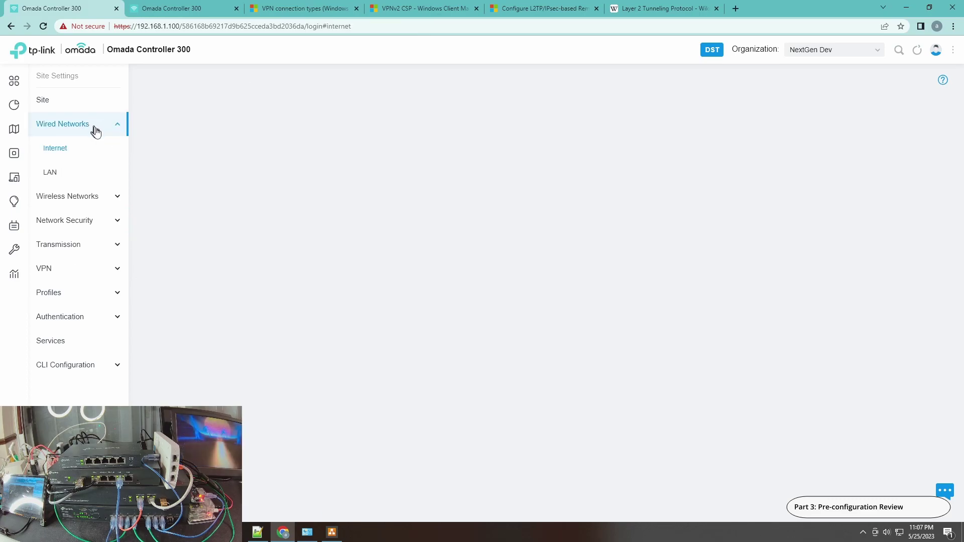
{"action": "left_click", "coordinate": [53, 174]}
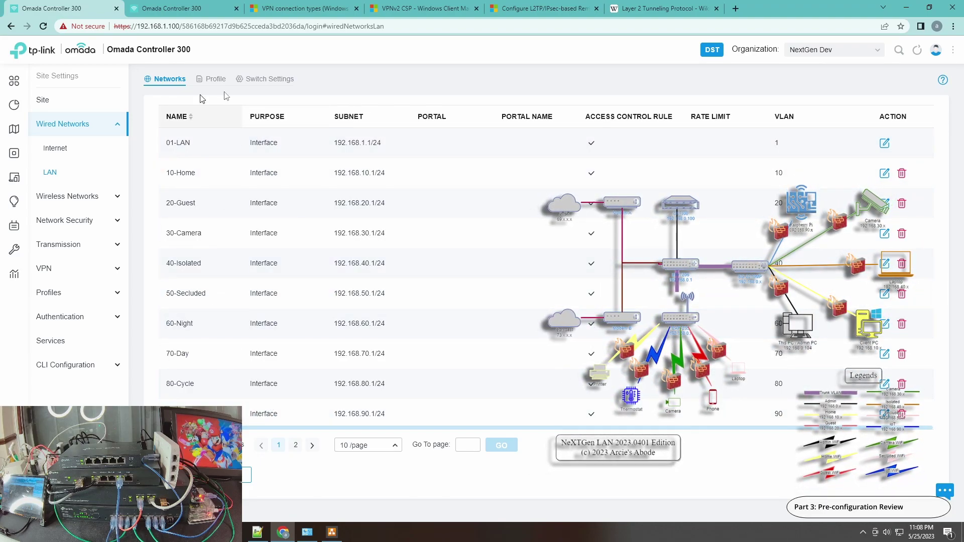
{"action": "left_click", "coordinate": [312, 445]}
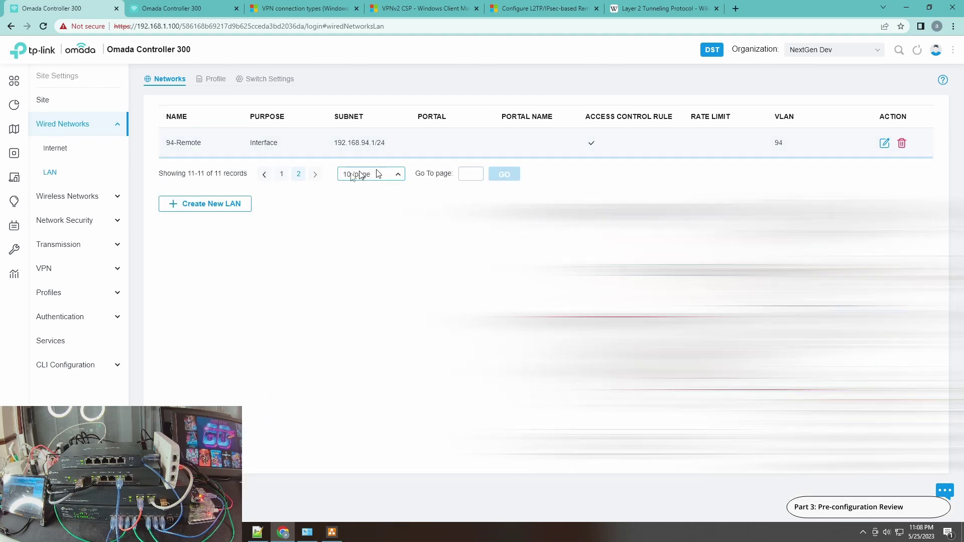
{"action": "left_click", "coordinate": [283, 175]}
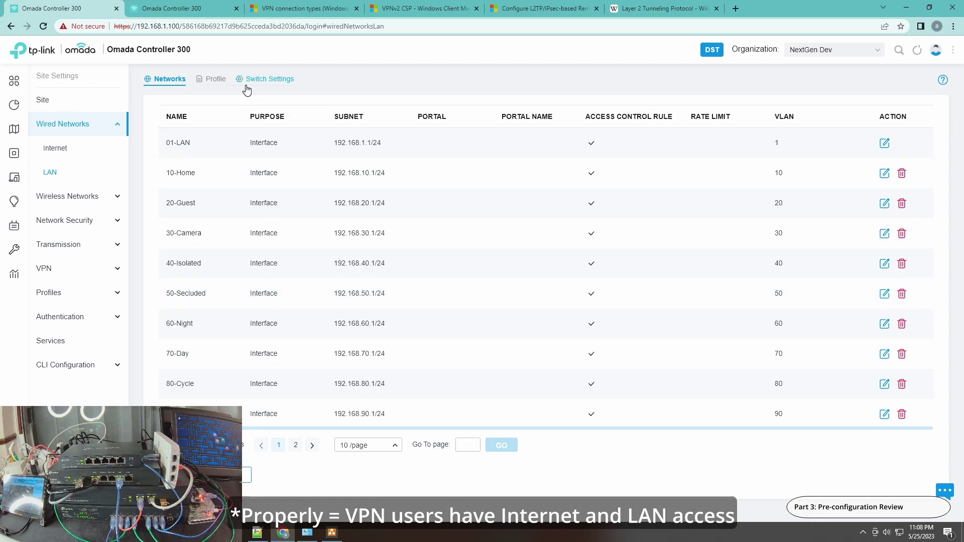
{"action": "left_click", "coordinate": [312, 446]}
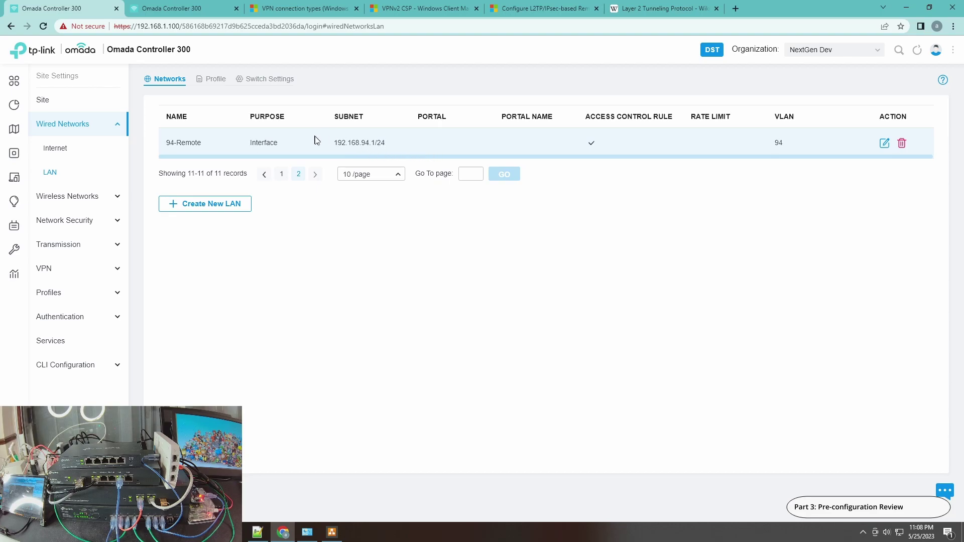
{"action": "left_click", "coordinate": [282, 175]}
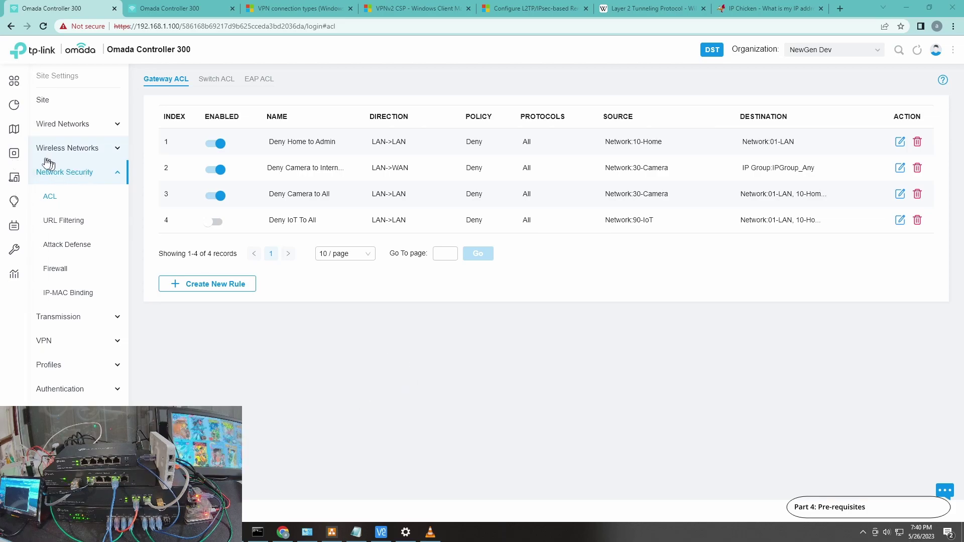
Step: Copy the ER-7206 gateway's SFP WAN IP address, 172.20.110.102, from its device details
{"action": "mouse_move", "coordinate": [28, 156]}
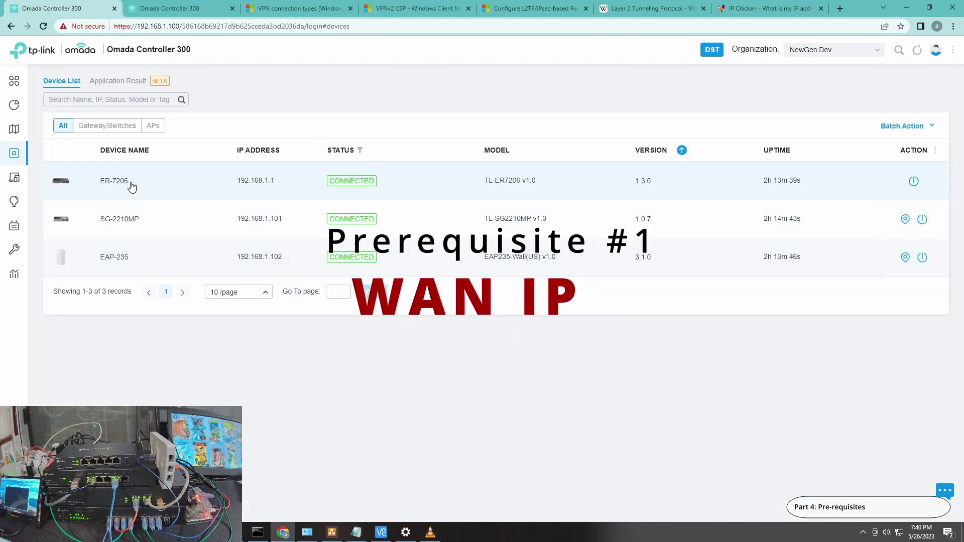
{"action": "left_click", "coordinate": [130, 180]}
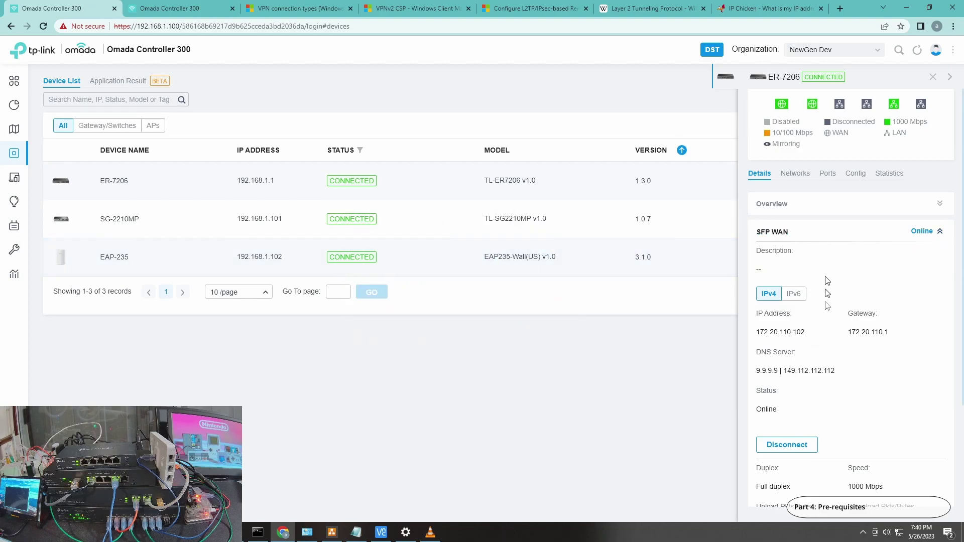
{"action": "left_click_drag", "start_coordinate": [758, 338], "coordinate": [756, 333]}
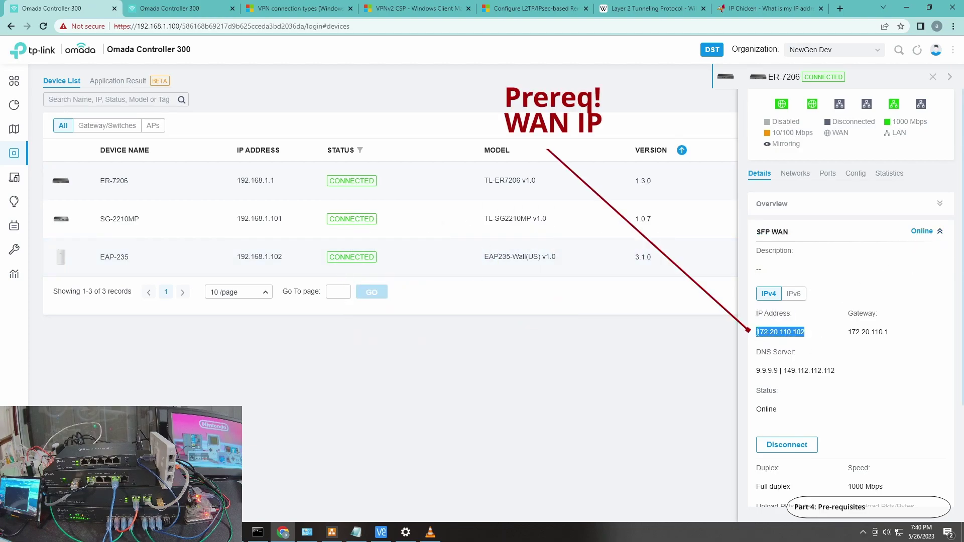
{"action": "right_click", "coordinate": [790, 332]}
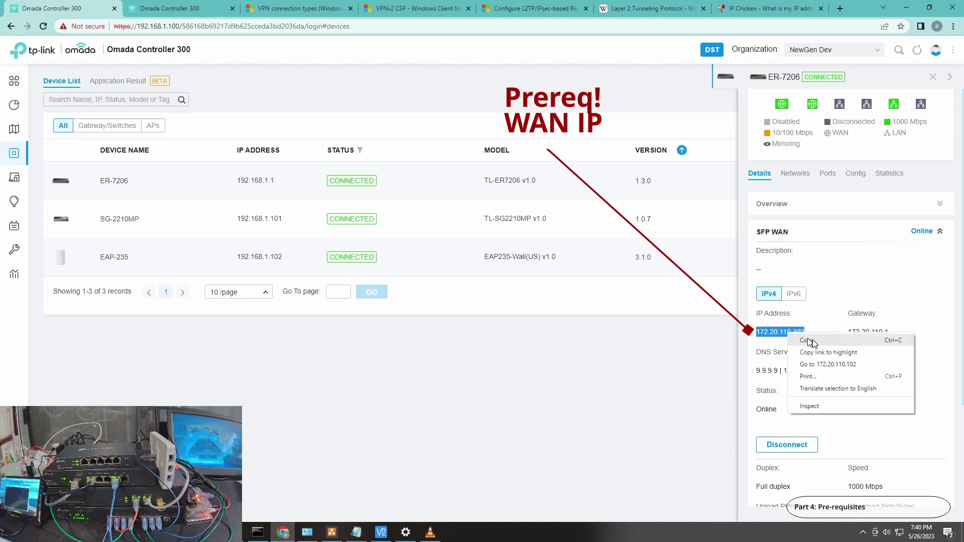
{"action": "left_click", "coordinate": [806, 340]}
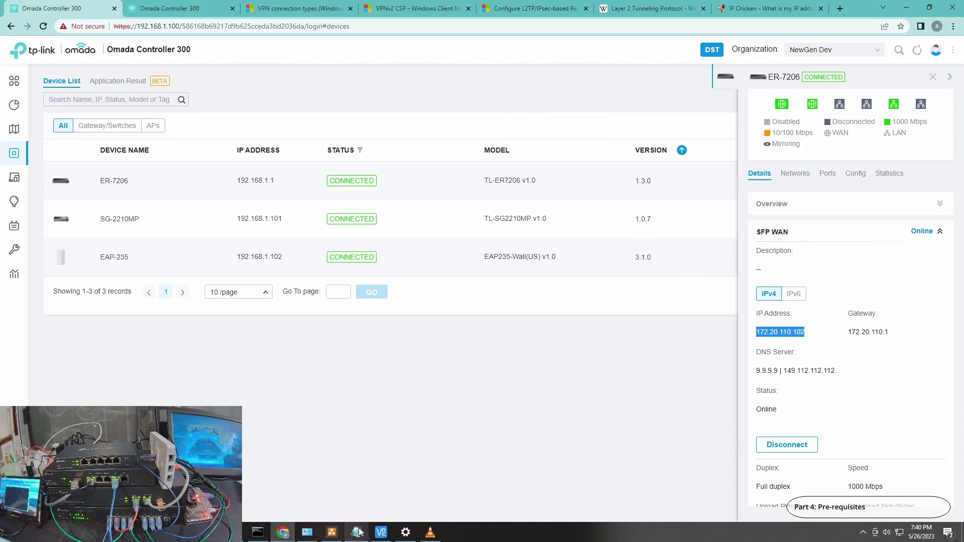
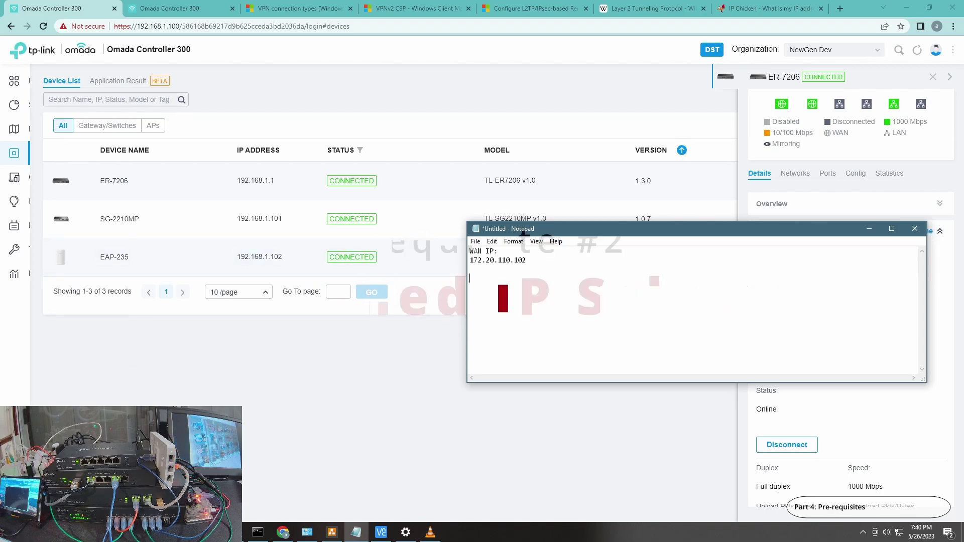
Step: Open the wired LAN network list in the site settings to check which subnets are already defined
{"action": "left_click", "coordinate": [14, 507]}
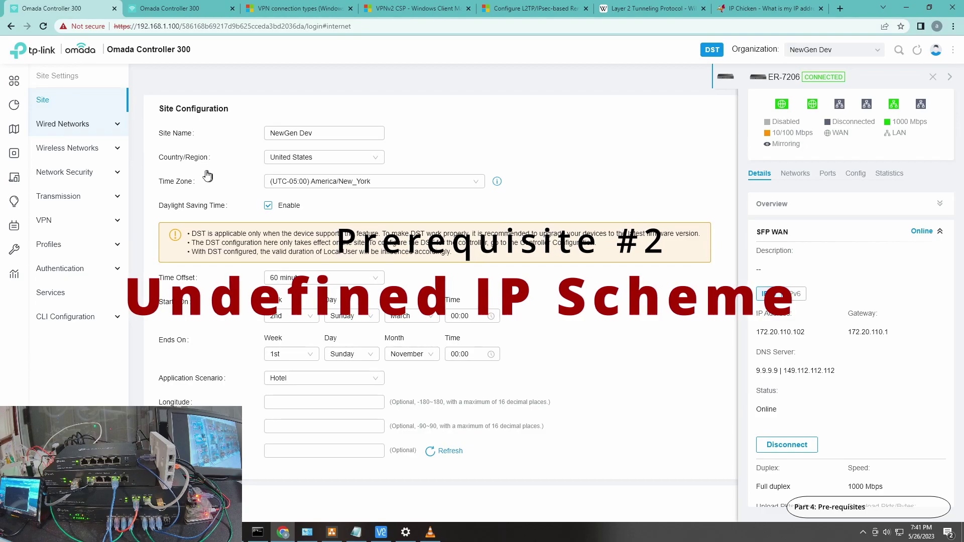
{"action": "left_click", "coordinate": [75, 124]}
{"action": "left_click", "coordinate": [51, 173]}
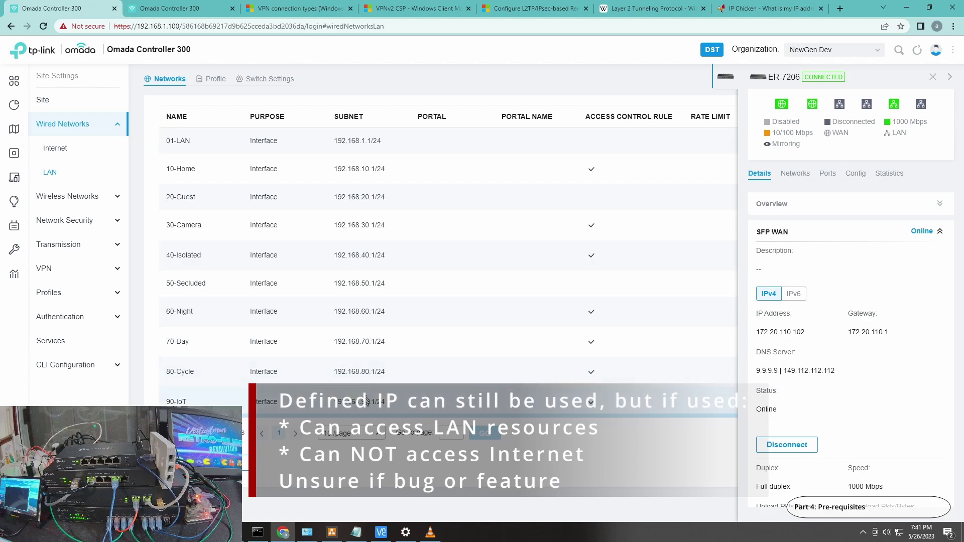
Step: Switch to Notepad and add a "Remote IP" heading with 192.168.100.x beneath it, below the WAN IP note
{"action": "left_click", "coordinate": [356, 532]}
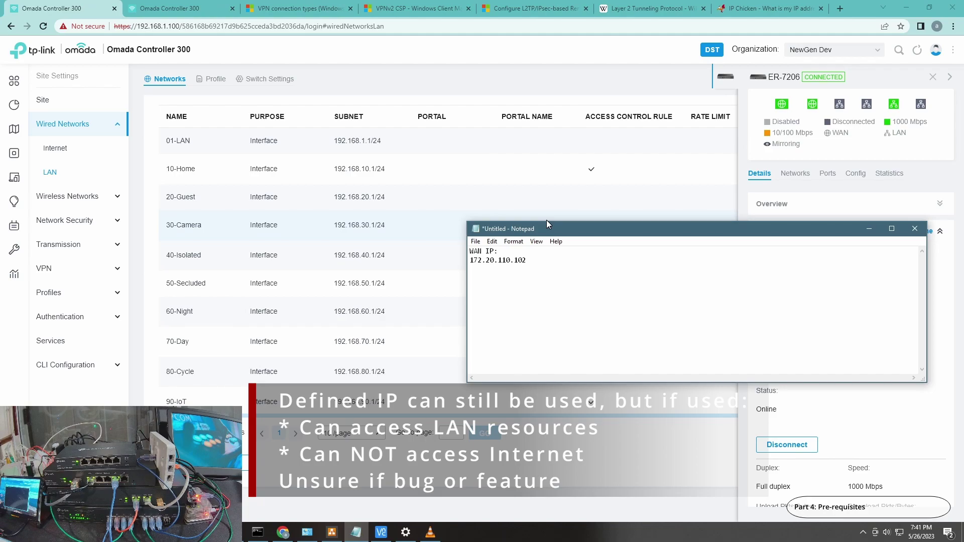
{"action": "type", "text": "Remote I{P"}
{"action": "key", "text": "BackSpace"}
{"action": "key", "text": "BackSpace"}
{"action": "type", "text": "P"}
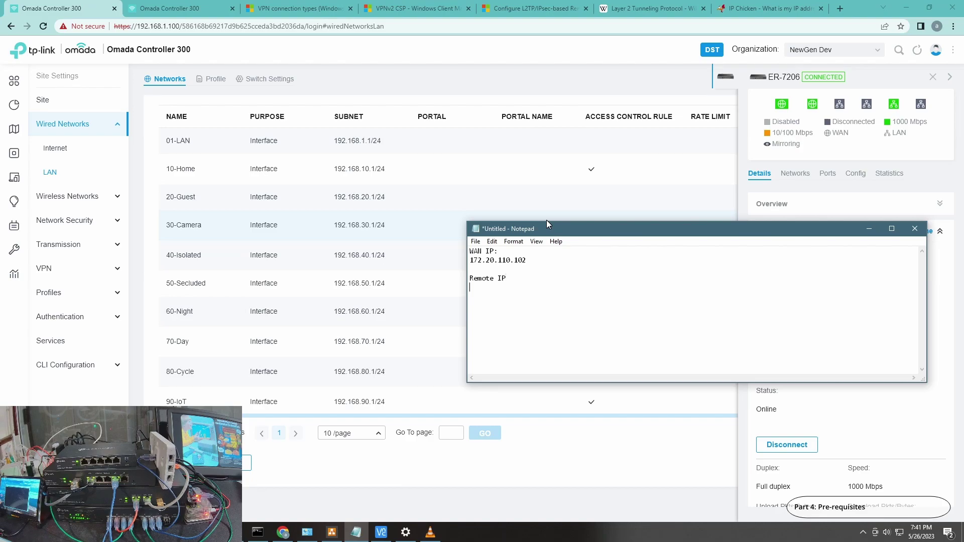
{"action": "key", "text": "Return"}
{"action": "type", "text": "192.168.100"}
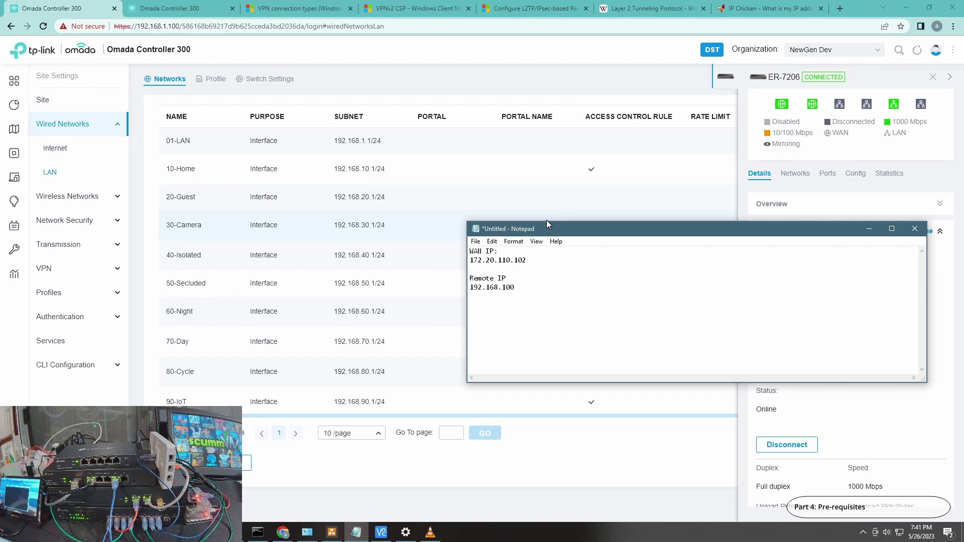
{"action": "type", "text": ".x"}
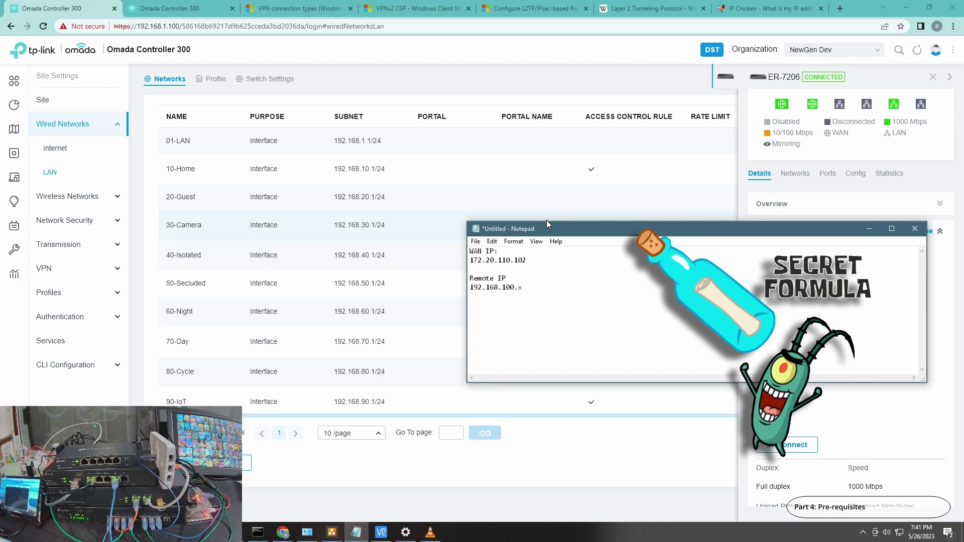
Step: Add 10.x and 172.x on separate lines as alternative remote IP ranges
{"action": "type", "text": "10.x"}
{"action": "key", "text": "Return"}
{"action": "type", "text": "172.x"}
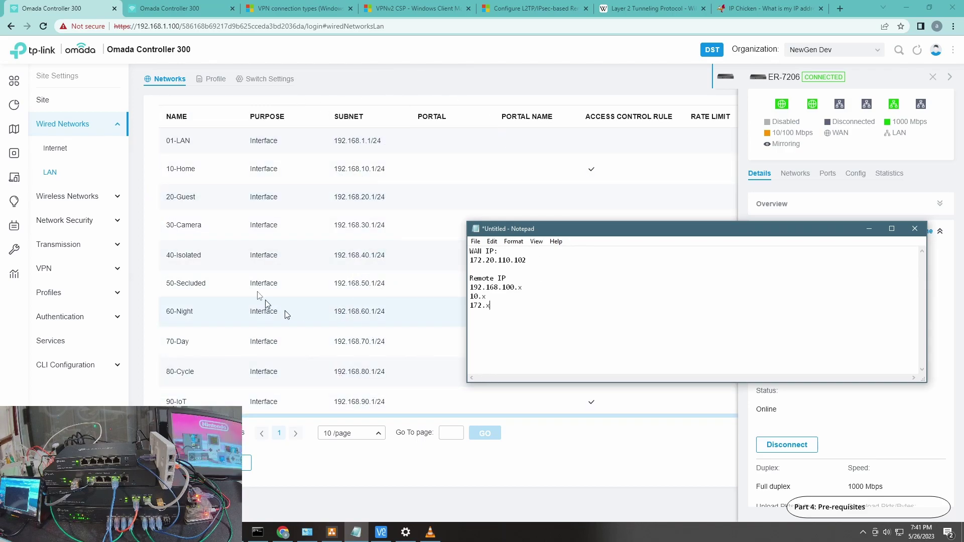
Step: Remove the alternative 10.x and 172.x lines from the Remote IP notes
{"action": "left_click_drag", "start_coordinate": [486, 287], "coordinate": [515, 314]}
{"action": "left_click", "coordinate": [515, 313]}
{"action": "key", "text": "shift+Left"}
{"action": "key", "text": "shift+Left"}
{"action": "key", "text": "shift+Left"}
{"action": "key", "text": "shift+Left"}
{"action": "key", "text": "shift+Left"}
{"action": "key", "text": "shift+Left"}
{"action": "key", "text": "shift+Left"}
{"action": "key", "text": "shift+Left"}
{"action": "key", "text": "shift+Left"}
{"action": "key", "text": "shift+Left"}
{"action": "key", "text": "shift+Left"}
{"action": "key", "text": "BackSpace"}
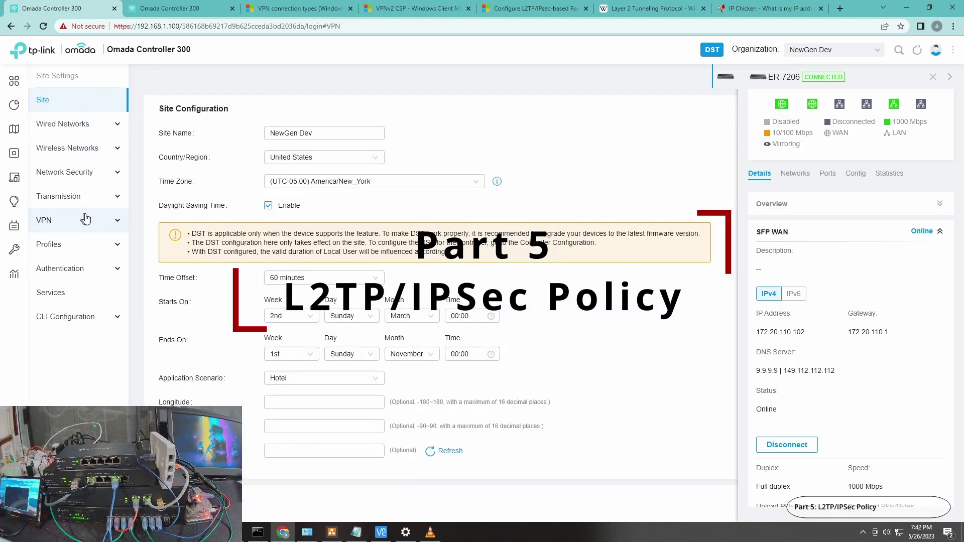
Step: Start a new VPN policy in the site's VPN settings and name it L2TPIPSec
{"action": "left_click", "coordinate": [94, 219]}
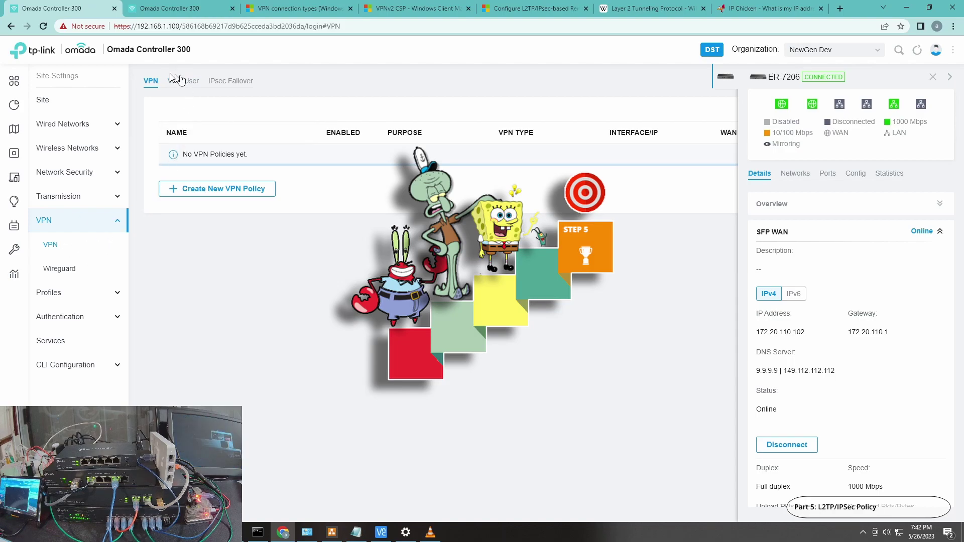
{"action": "left_click", "coordinate": [201, 194]}
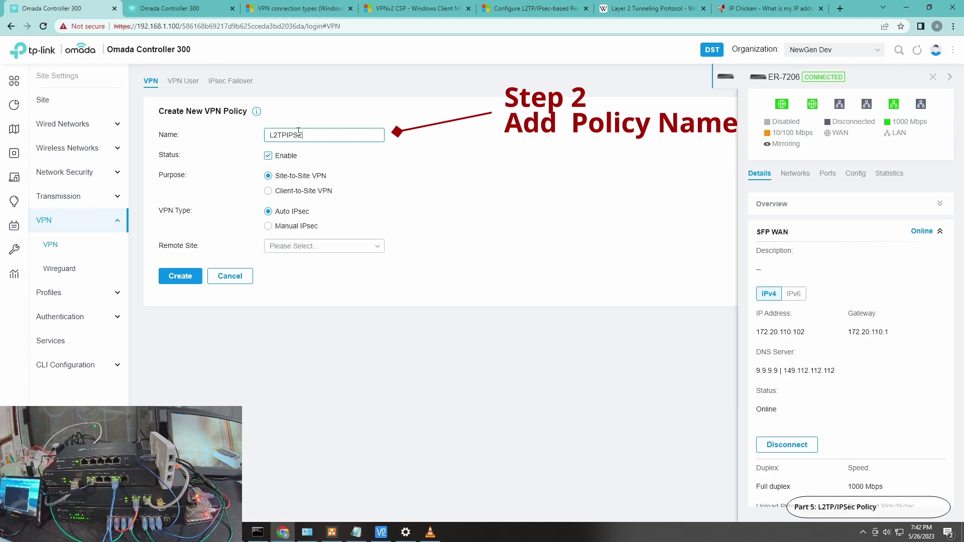
{"action": "key", "text": "BackSpace"}
{"action": "key", "text": "BackSpace"}
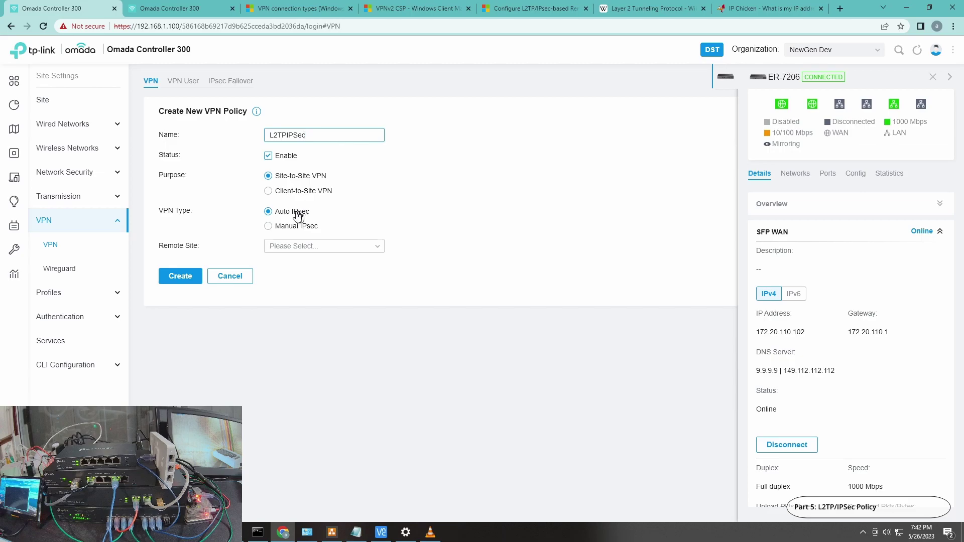
Step: Set the policy's purpose to Client-to-Site VPN and its type to VPN Server - L2TP, using Encrypted IPsec encryption
{"action": "left_click", "coordinate": [286, 190]}
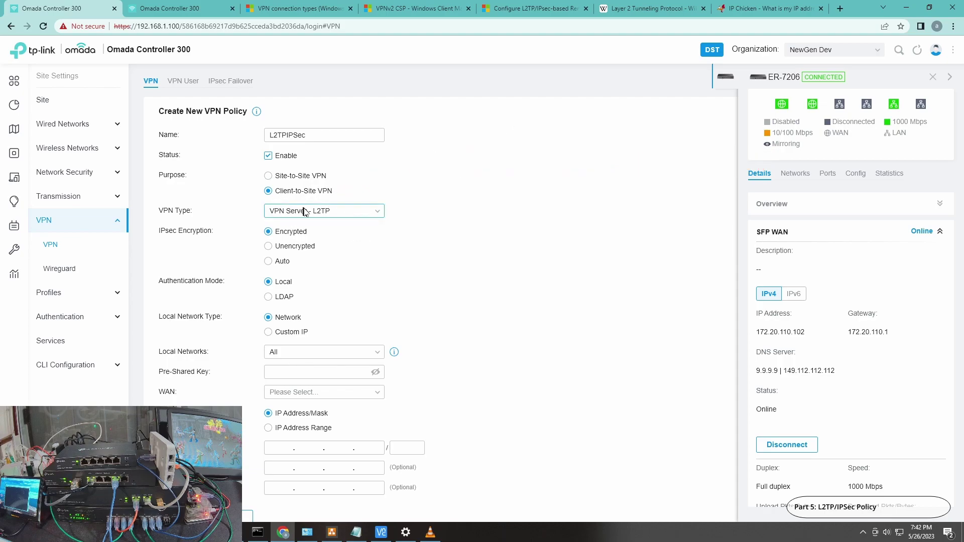
{"action": "left_click", "coordinate": [334, 215]}
{"action": "left_click", "coordinate": [338, 215]}
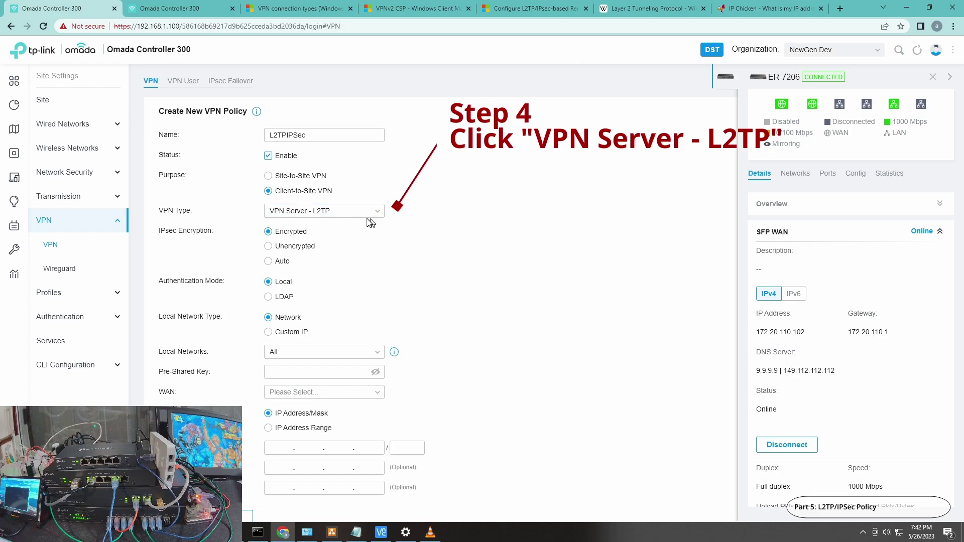
{"action": "left_click", "coordinate": [300, 214]}
{"action": "mouse_move", "coordinate": [297, 234]}
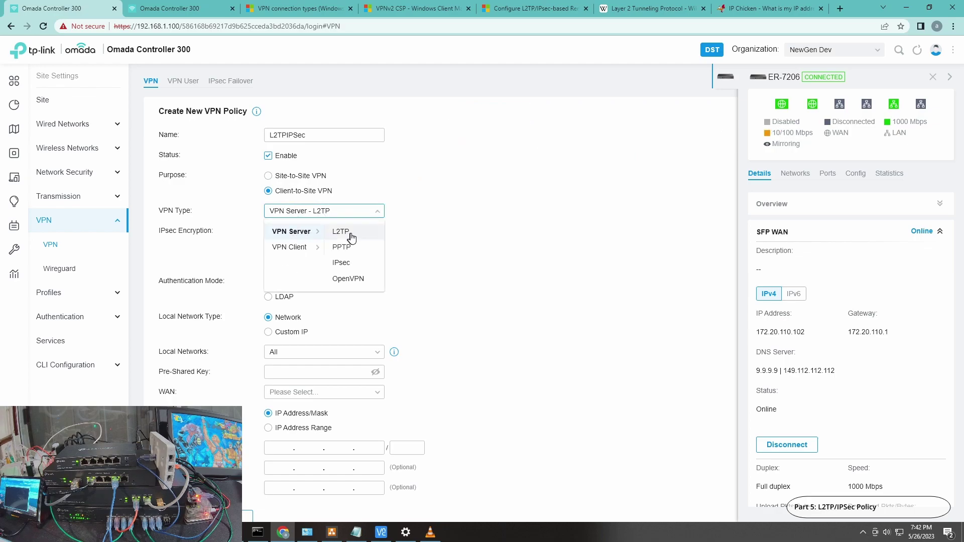
{"action": "left_click", "coordinate": [344, 234]}
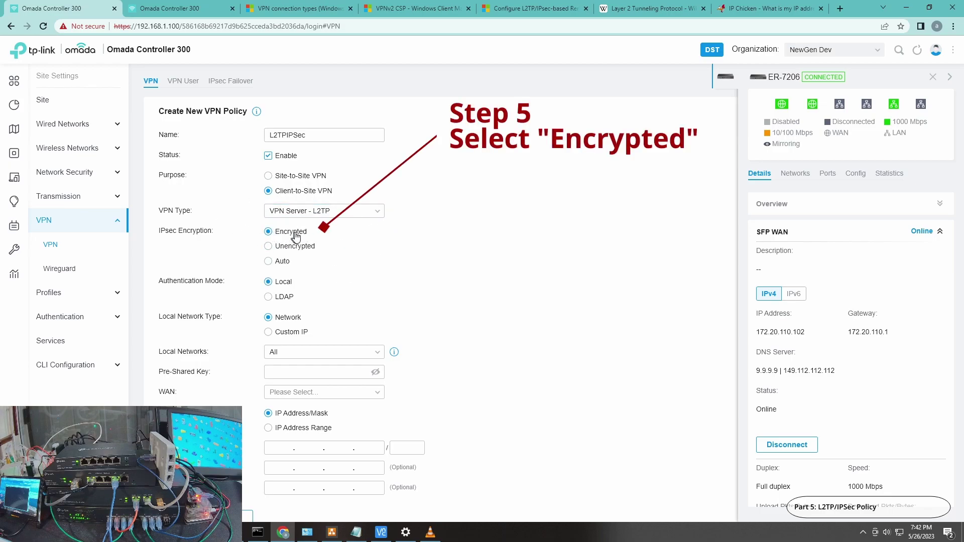
{"action": "left_click", "coordinate": [284, 261]}
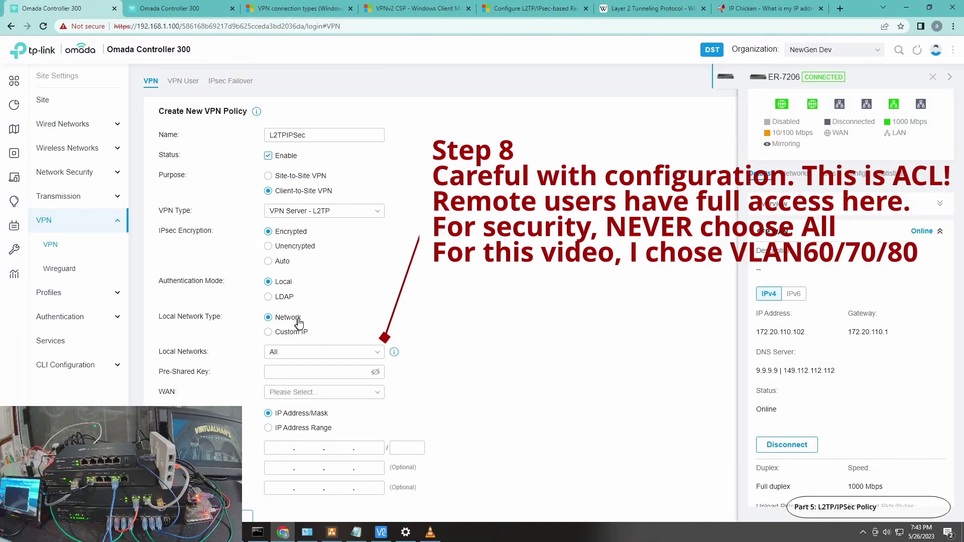
{"action": "left_click", "coordinate": [305, 353]}
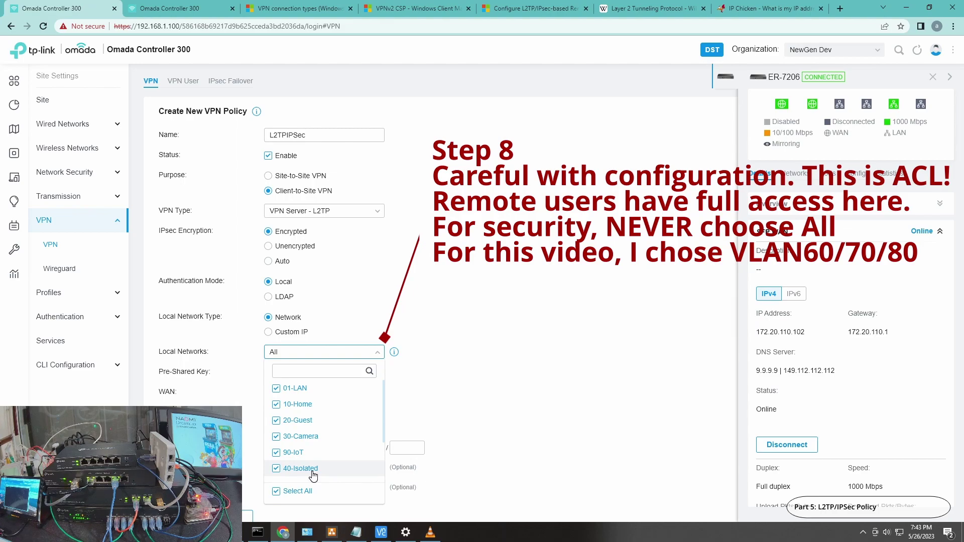
{"action": "left_click", "coordinate": [270, 333]}
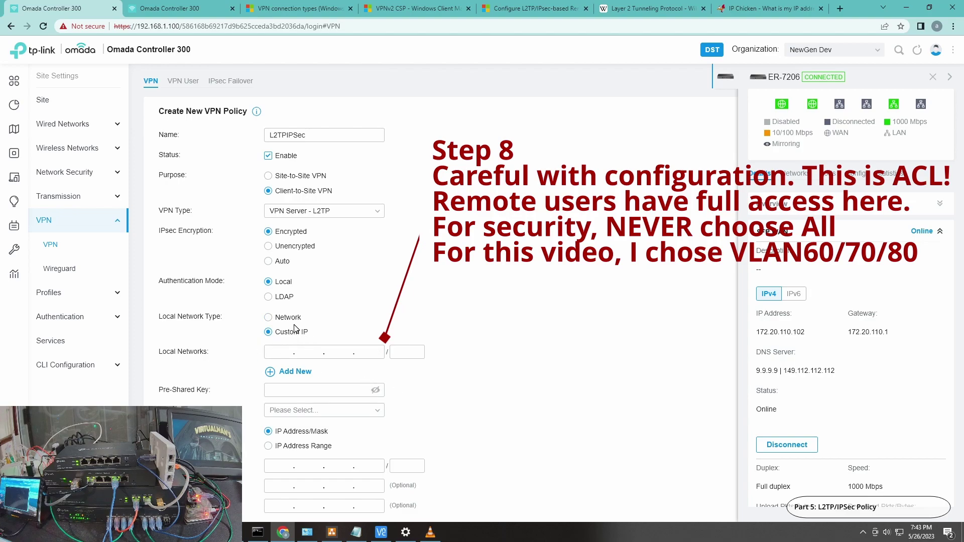
{"action": "left_click", "coordinate": [294, 319]}
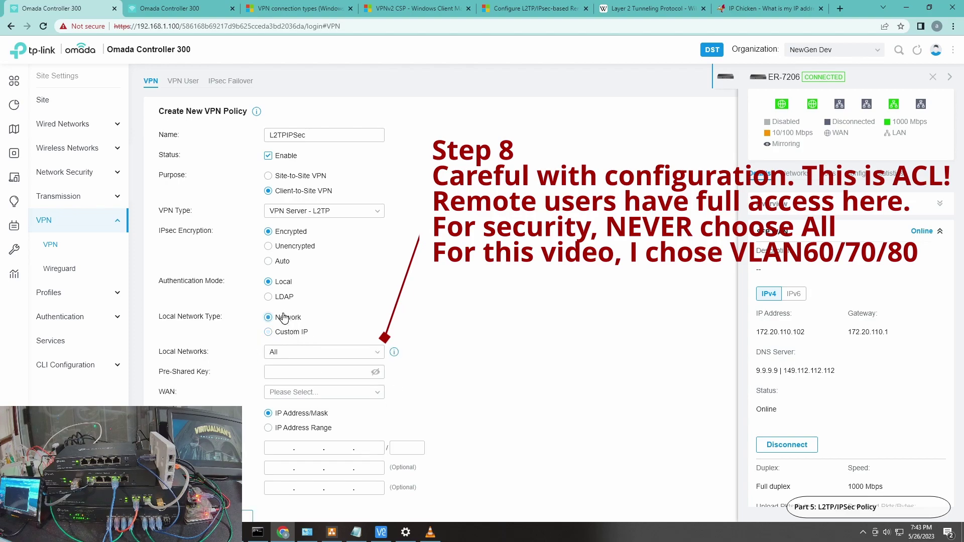
Step: Limit the policy's local networks to 60-Night, 70-Day and 80-Cycle by clearing all networks and selecting only these three
{"action": "left_click", "coordinate": [331, 353]}
{"action": "left_click", "coordinate": [295, 492]}
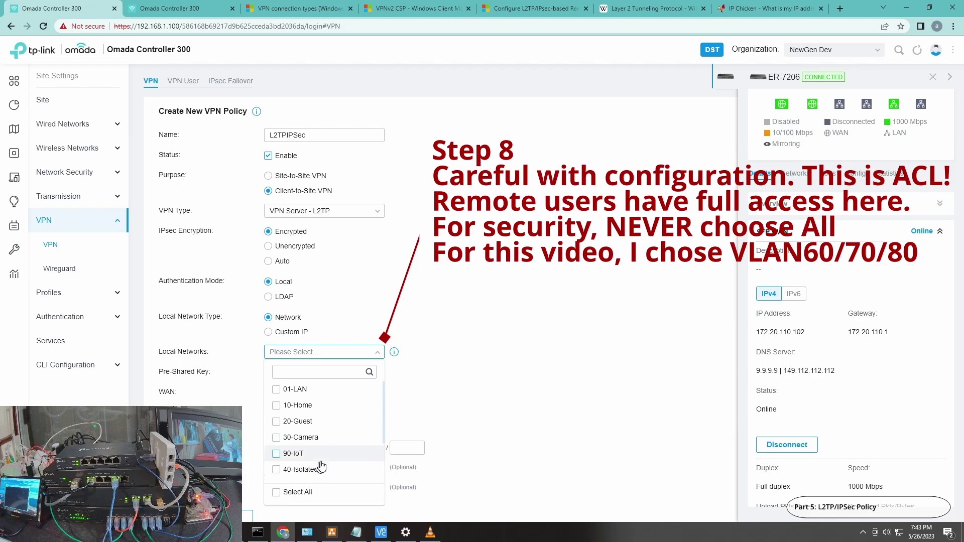
{"action": "scroll", "coordinate": [327, 463], "scroll_direction": "down", "scroll_amount": 3}
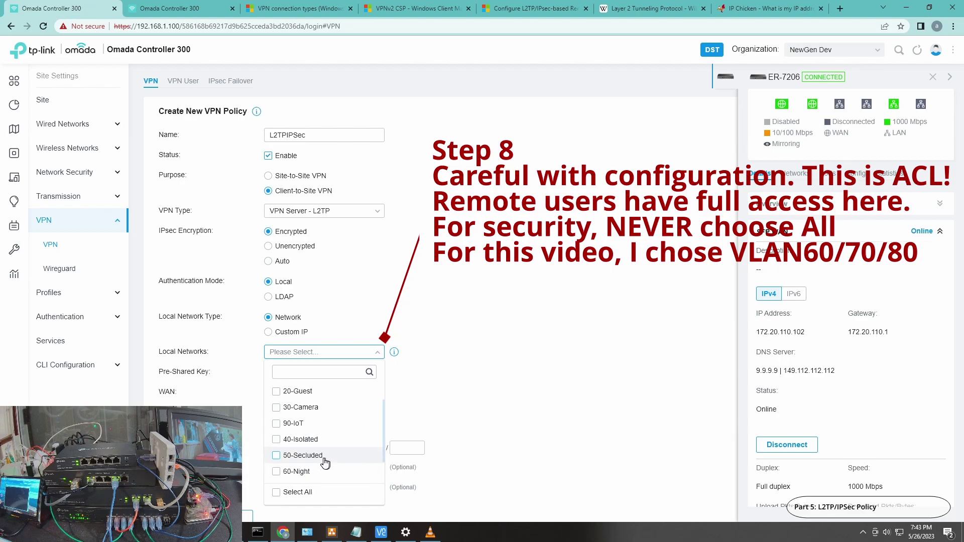
{"action": "left_click", "coordinate": [297, 446]}
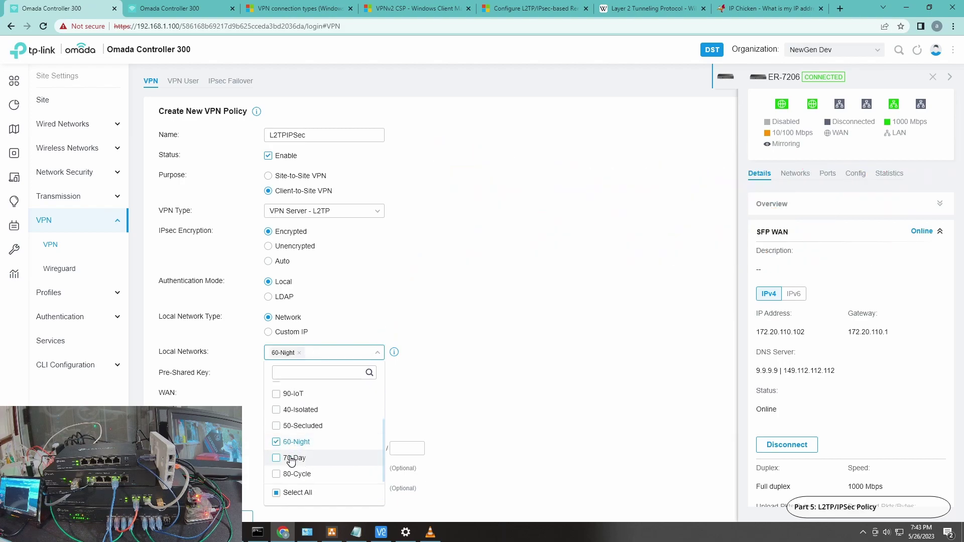
{"action": "left_click", "coordinate": [295, 458]}
{"action": "left_click", "coordinate": [289, 474]}
{"action": "left_click", "coordinate": [467, 387]}
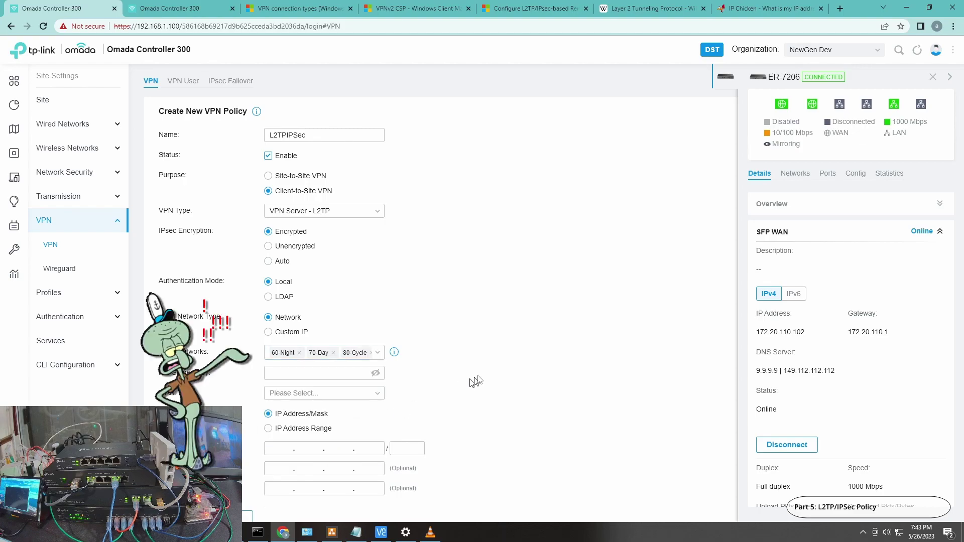
Step: Enter the policy's pre-shared key with its characters revealed, and choose SFP WAN as the WAN port
{"action": "left_click", "coordinate": [334, 375]}
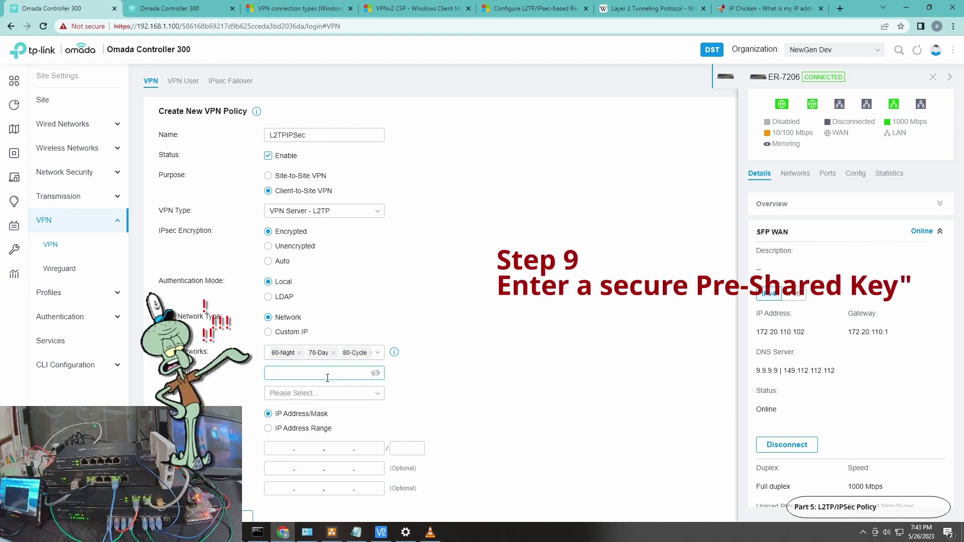
{"action": "left_click", "coordinate": [378, 375]}
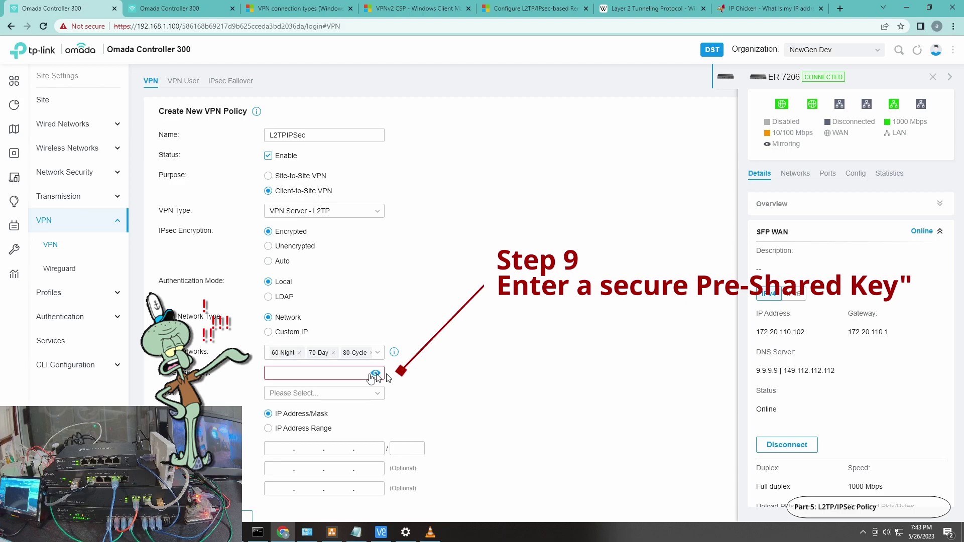
{"action": "left_click", "coordinate": [317, 377]}
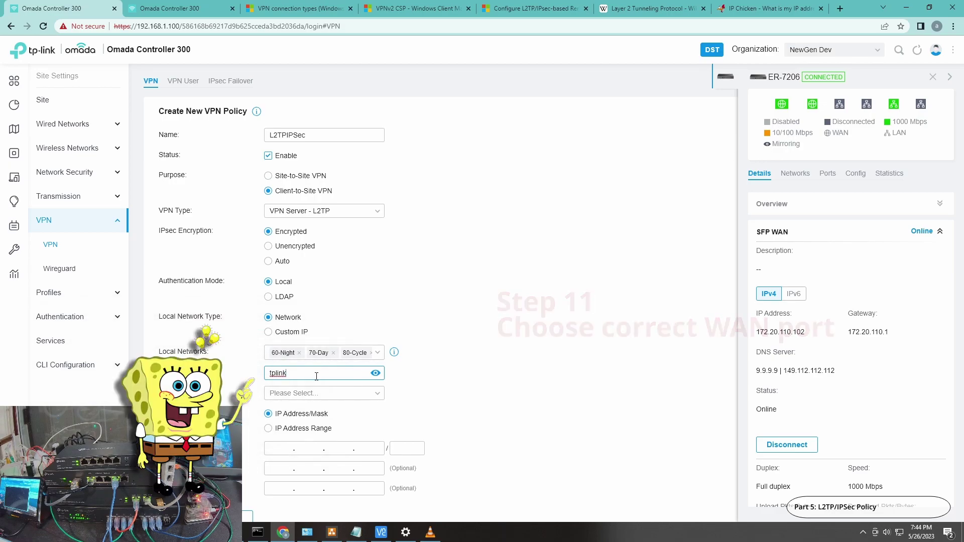
{"action": "left_click", "coordinate": [323, 393]}
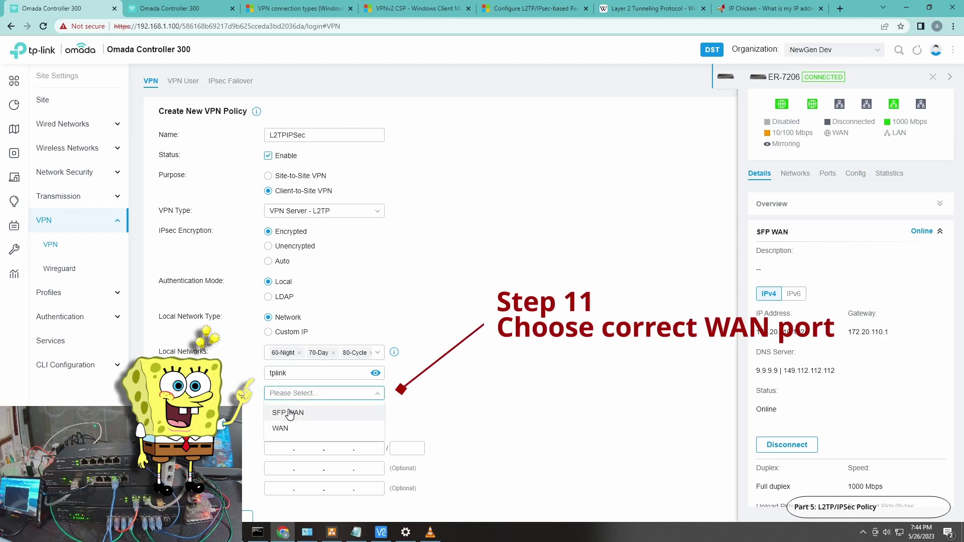
{"action": "left_click", "coordinate": [290, 413]}
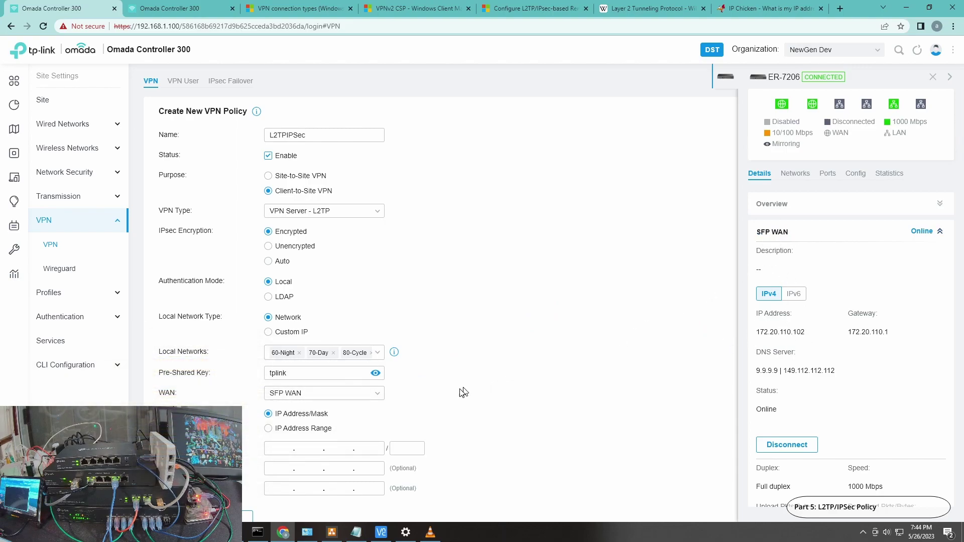
Step: Set the IP pool type to IP Address Range and define the pool as 192.168.100.50 to 192.168.100.99, following the Remote IP notes
{"action": "scroll", "coordinate": [437, 424], "scroll_direction": "down", "scroll_amount": 1}
{"action": "scroll", "coordinate": [412, 432], "scroll_direction": "down", "scroll_amount": 1}
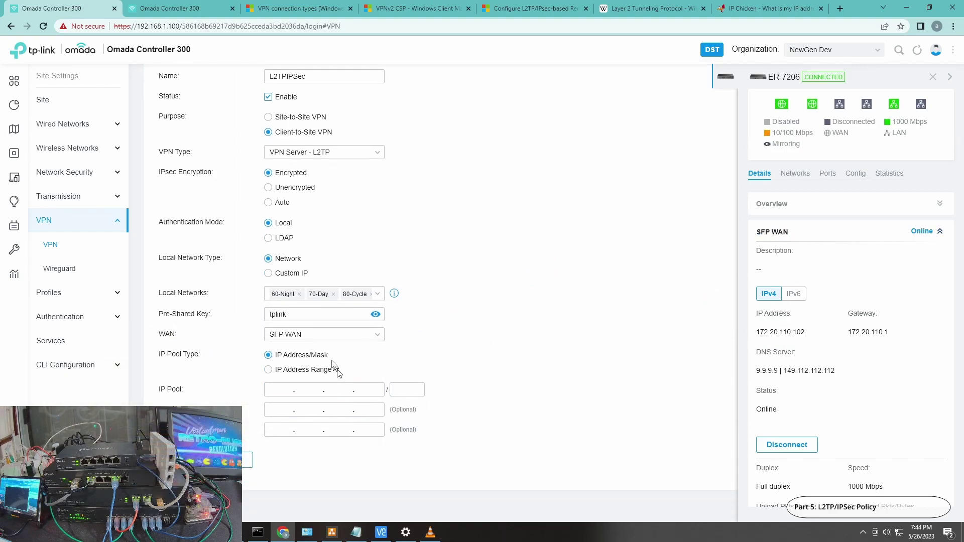
{"action": "left_click", "coordinate": [358, 536]}
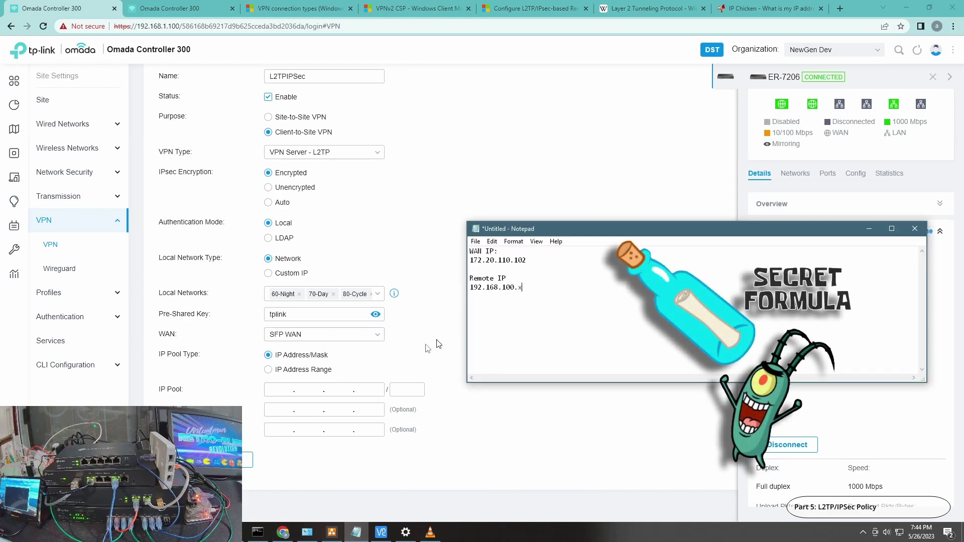
{"action": "left_click", "coordinate": [296, 371]}
{"action": "left_click", "coordinate": [278, 390]}
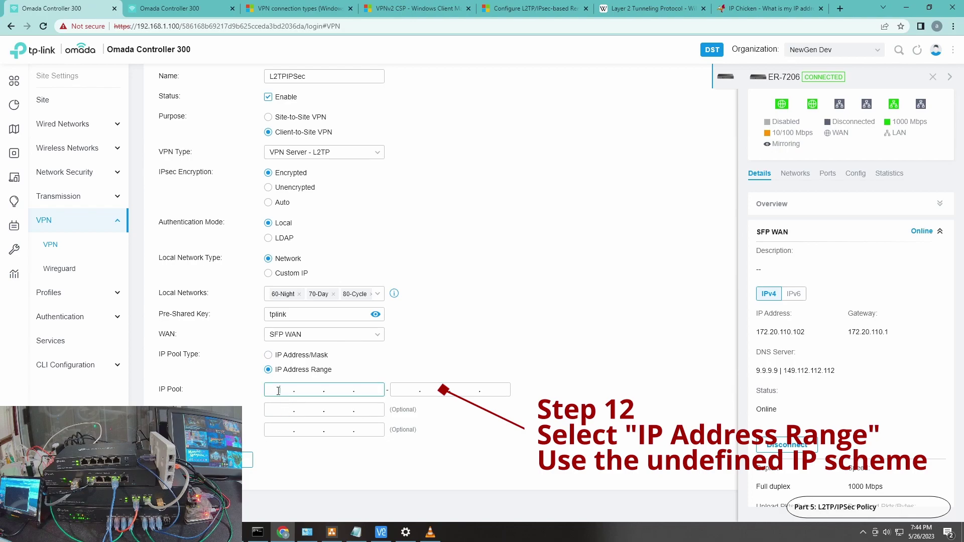
{"action": "type", "text": "192.168.100.50"}
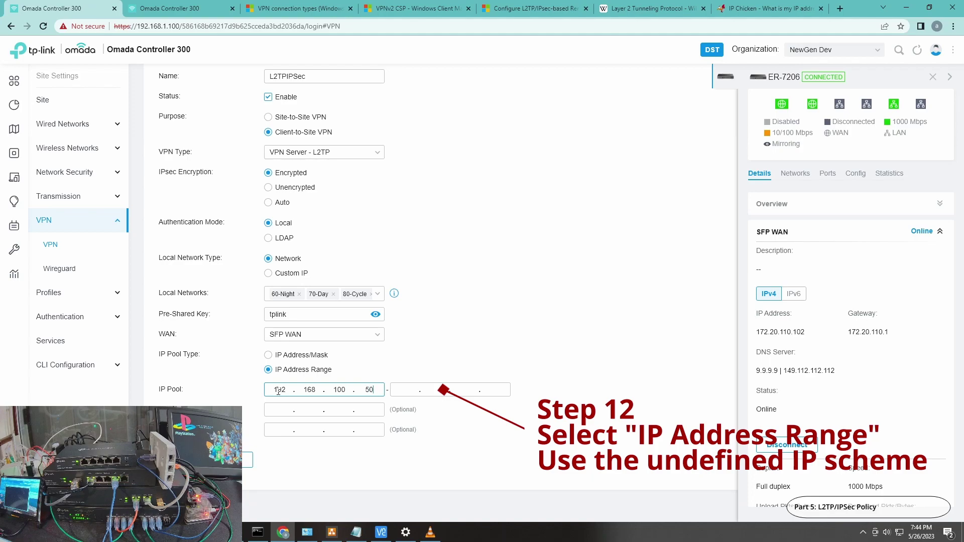
{"action": "key", "text": "Tab"}
{"action": "type", "text": "192.168 . 100 . 99"}
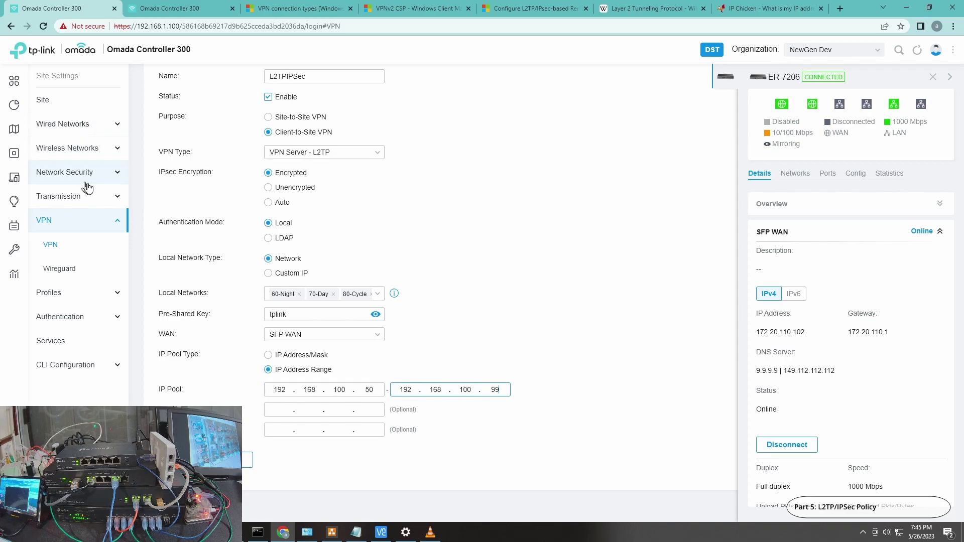
Step: Enter a public DNS server address below the IP pool and create the VPN policy
{"action": "mouse_move", "coordinate": [38, 149]}
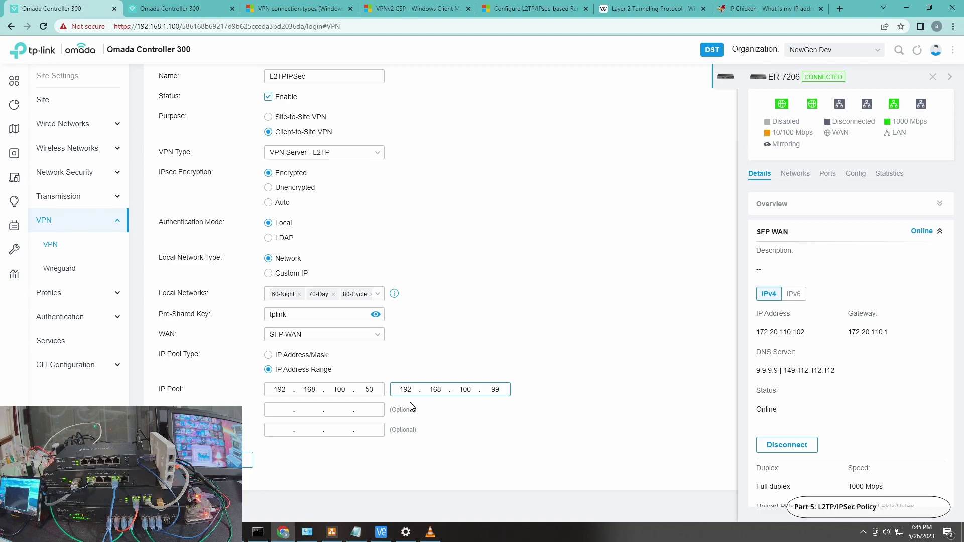
{"action": "left_click", "coordinate": [280, 412]}
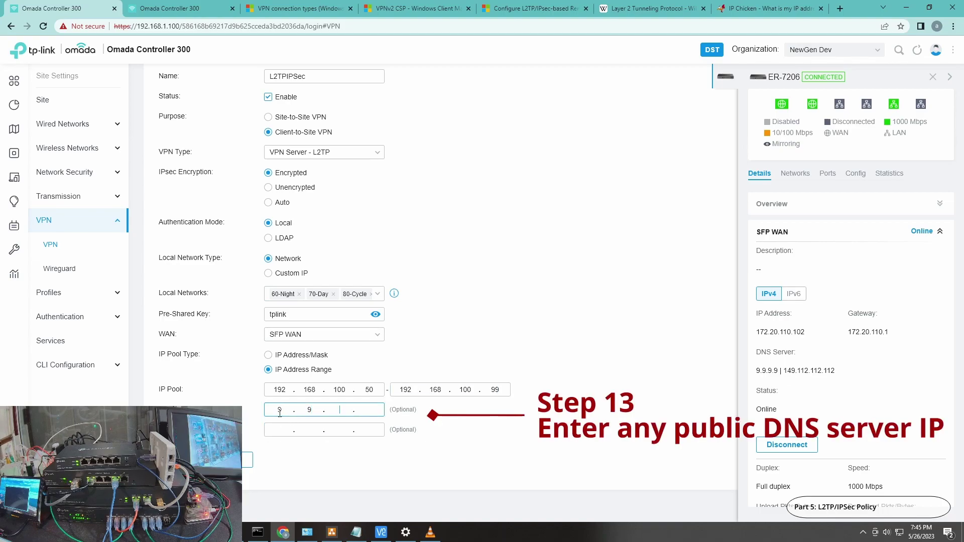
{"action": "key", "text": "Tab"}
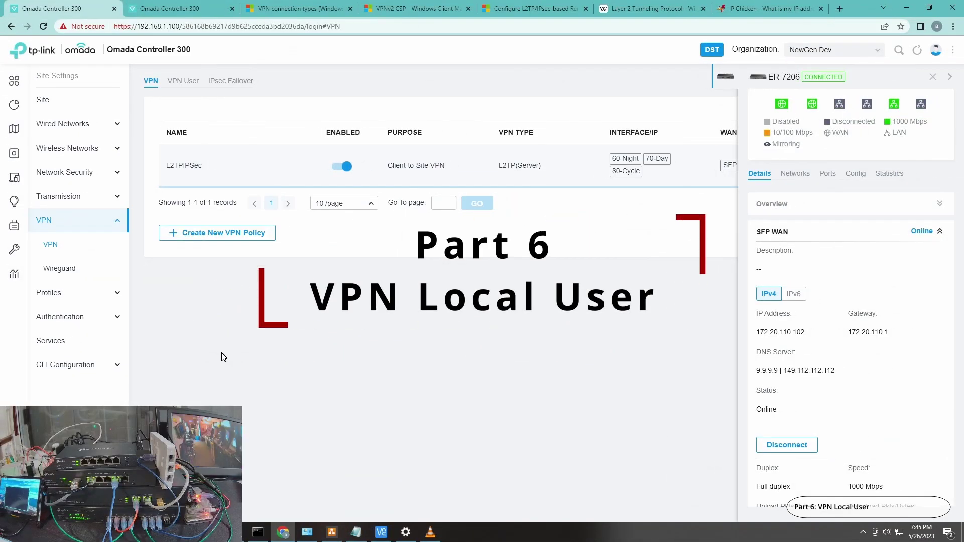
Step: Close the gateway details, start a new VPN user with the username user1, and enter the user's password
{"action": "left_click", "coordinate": [935, 78]}
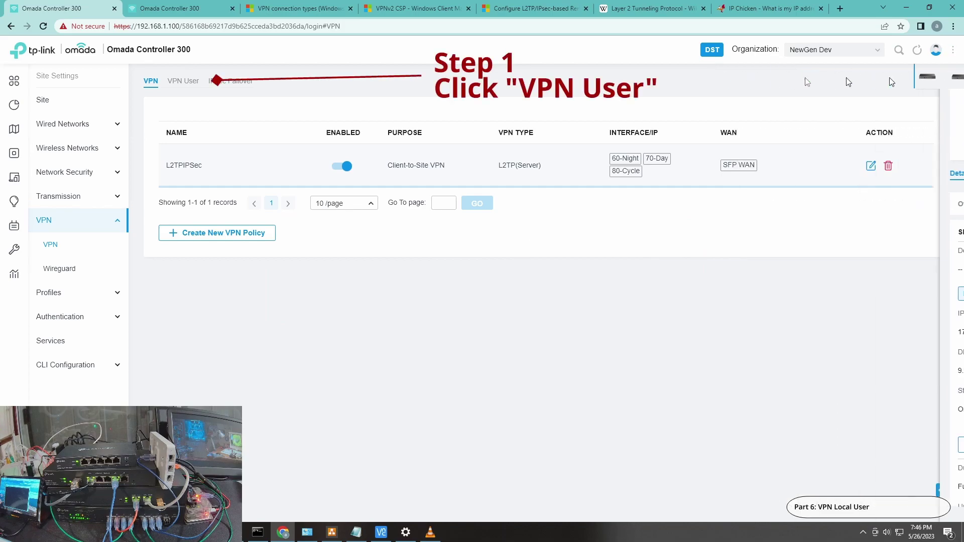
{"action": "left_click", "coordinate": [190, 83]}
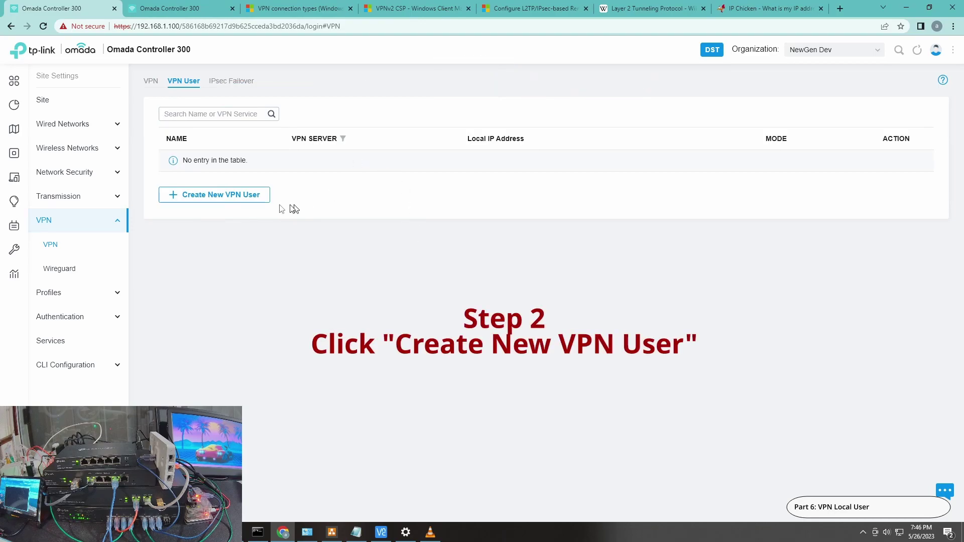
{"action": "left_click", "coordinate": [203, 197]}
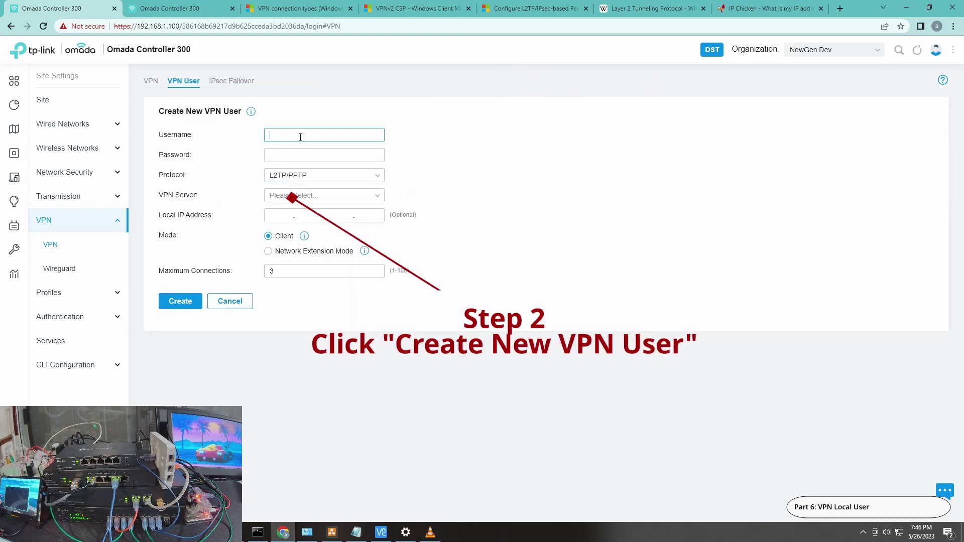
{"action": "type", "text": "user1"}
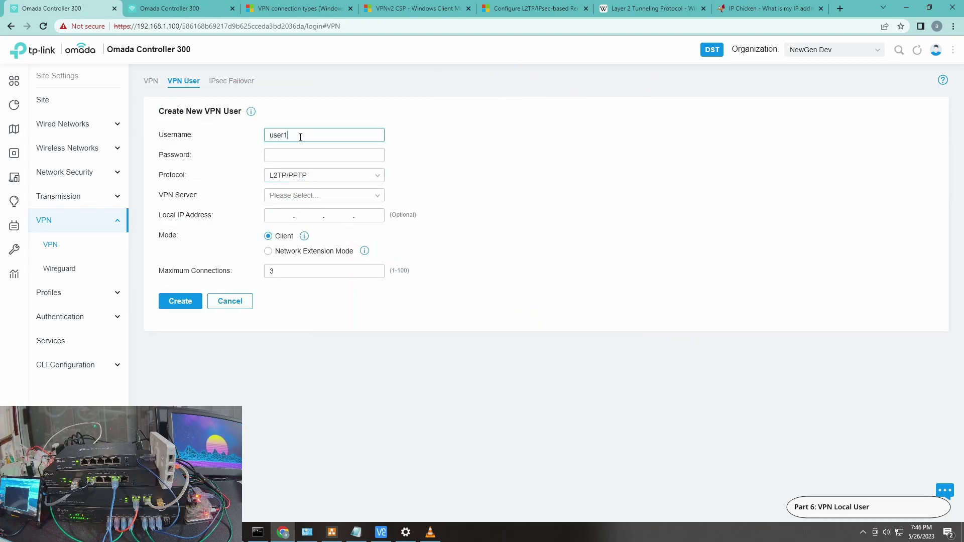
{"action": "key", "text": "Tab"}
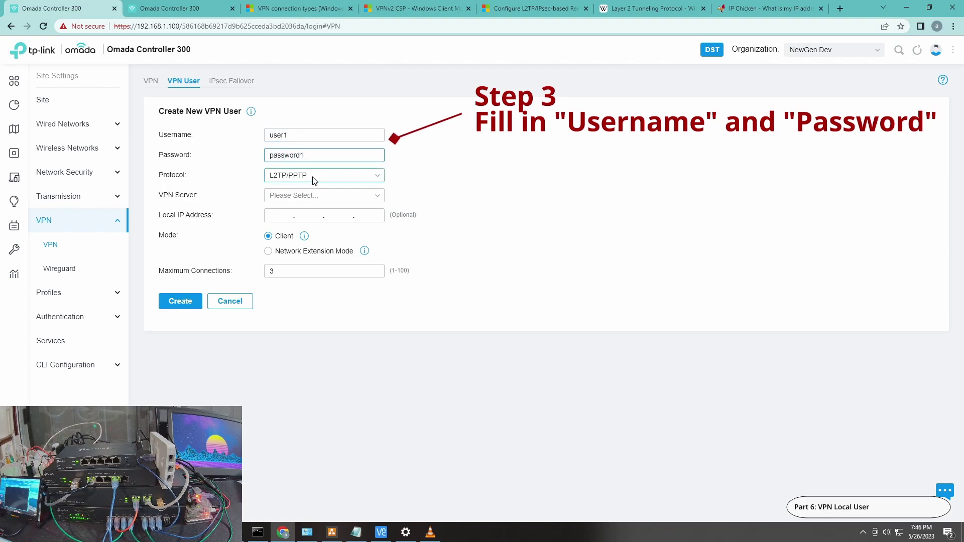
Step: Set the VPN user's protocol to L2TP/PPTP and assign the L2TPIPSec server to it
{"action": "left_click", "coordinate": [336, 182]}
{"action": "left_click", "coordinate": [296, 192]}
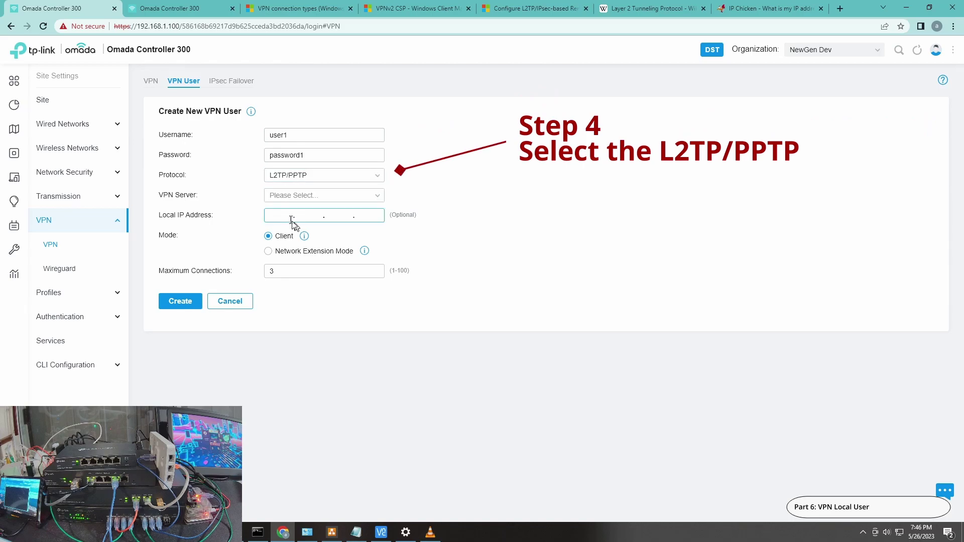
{"action": "left_click", "coordinate": [308, 200]}
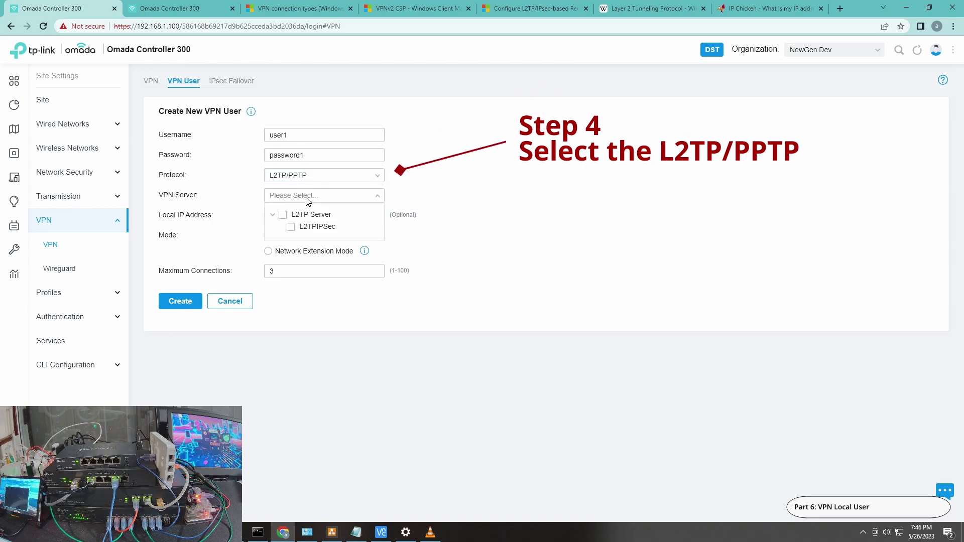
{"action": "left_click", "coordinate": [290, 227]}
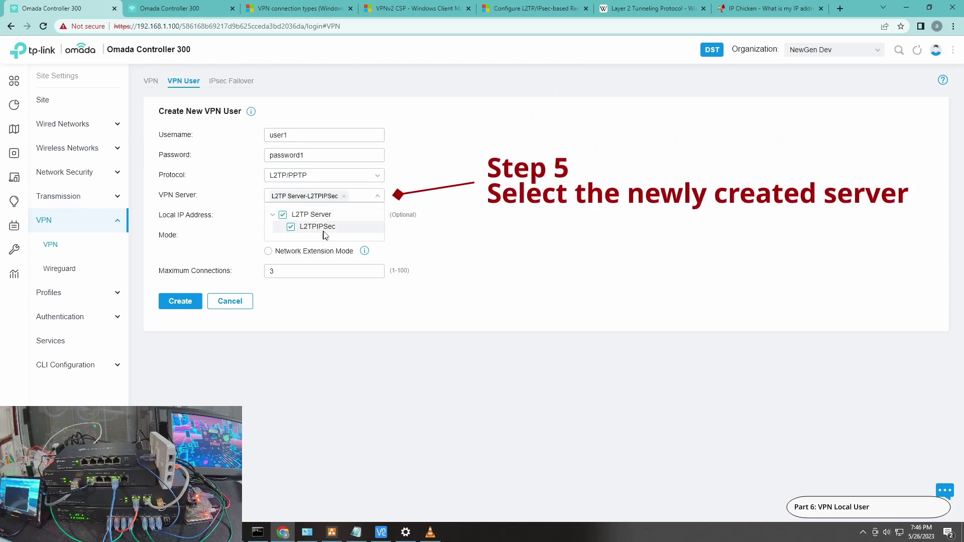
{"action": "left_click", "coordinate": [508, 236]}
{"action": "left_click", "coordinate": [301, 222]}
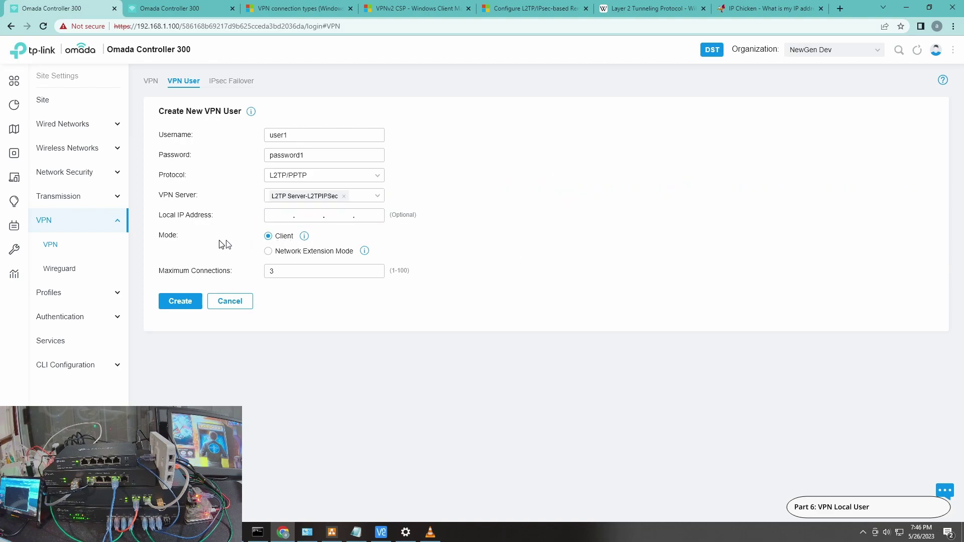
Step: Set the user's maximum connections to 1 and create the VPN user
{"action": "left_click", "coordinate": [303, 275]}
{"action": "double_click", "coordinate": [294, 271]}
{"action": "type", "text": "1"}
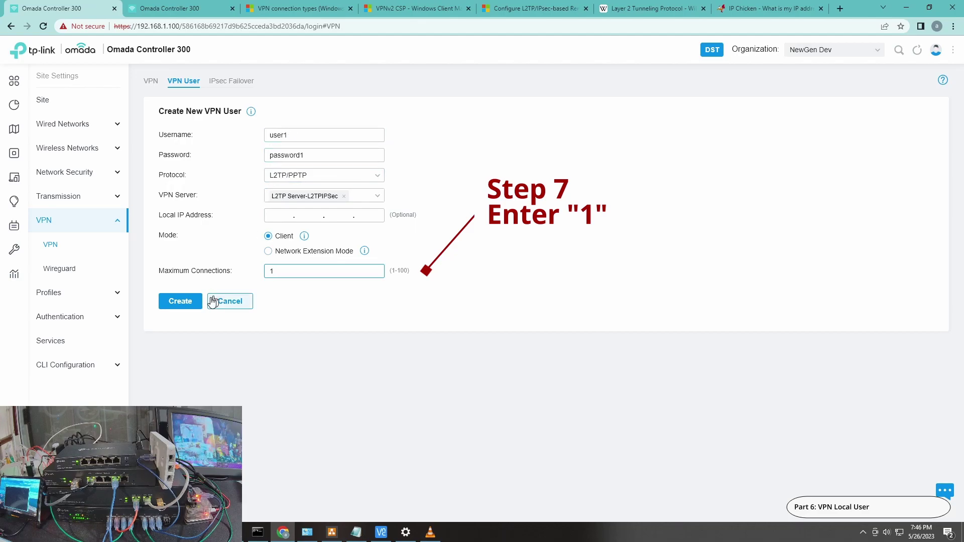
{"action": "left_click", "coordinate": [183, 302]}
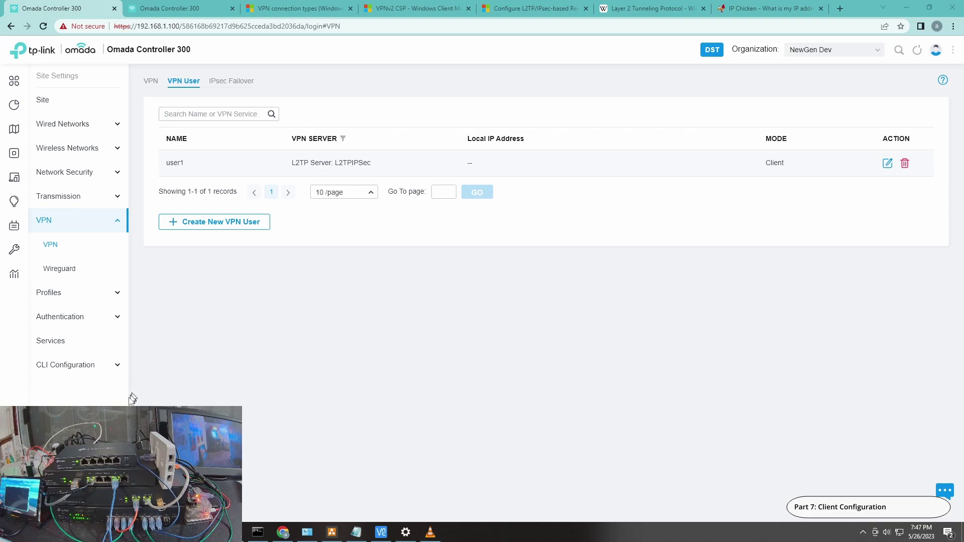
Step: Switch to the Windows VPN settings by searching for vpn, and start adding a VPN connection
{"action": "key", "text": "super+s"}
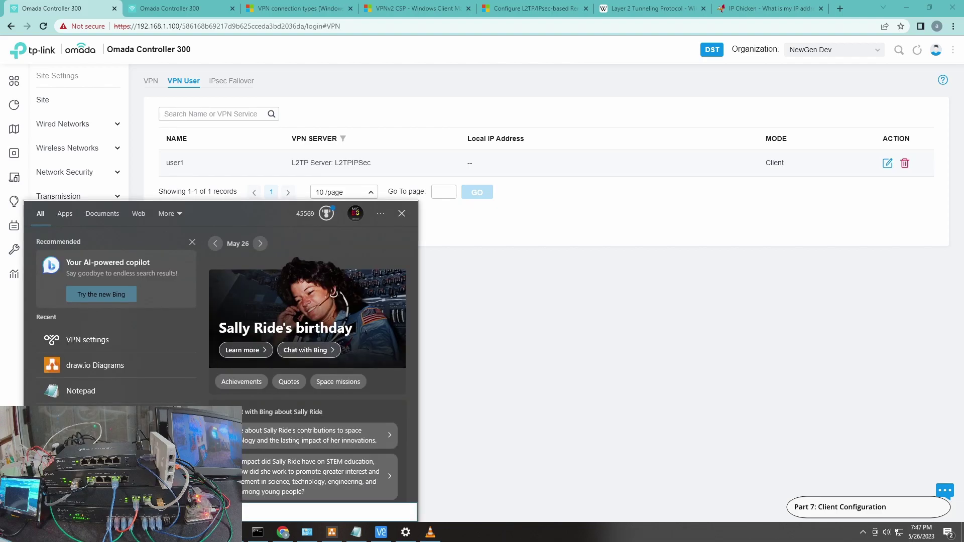
{"action": "type", "text": "vpn"}
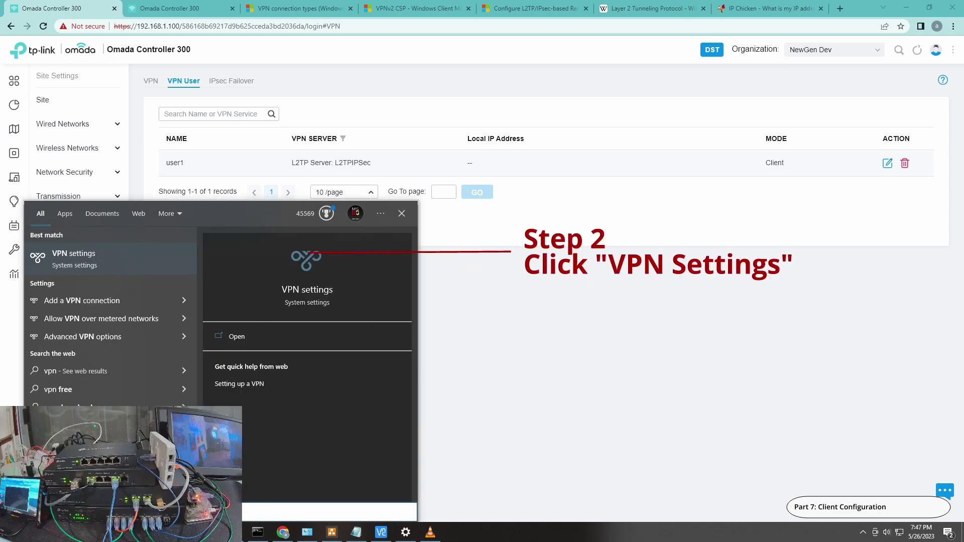
{"action": "left_click", "coordinate": [89, 258]}
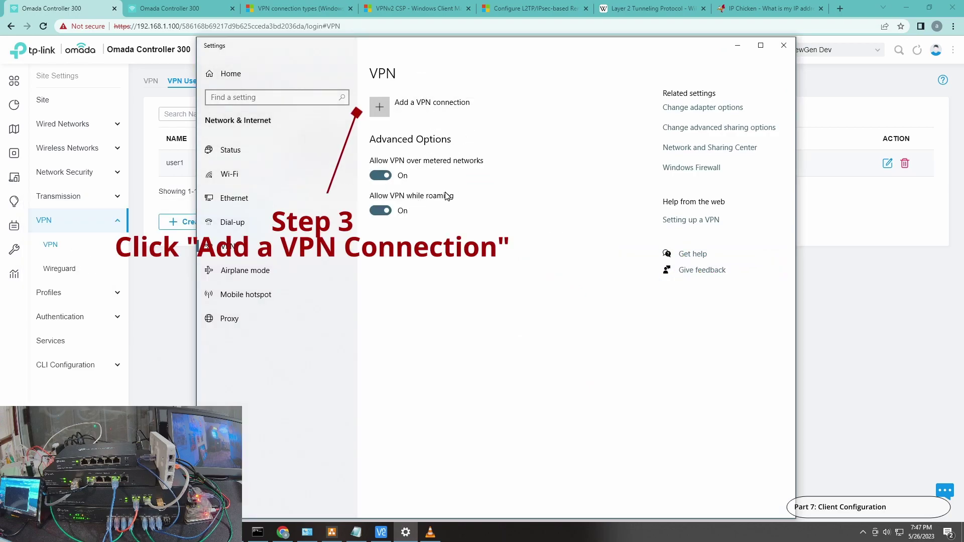
{"action": "left_click", "coordinate": [415, 104]}
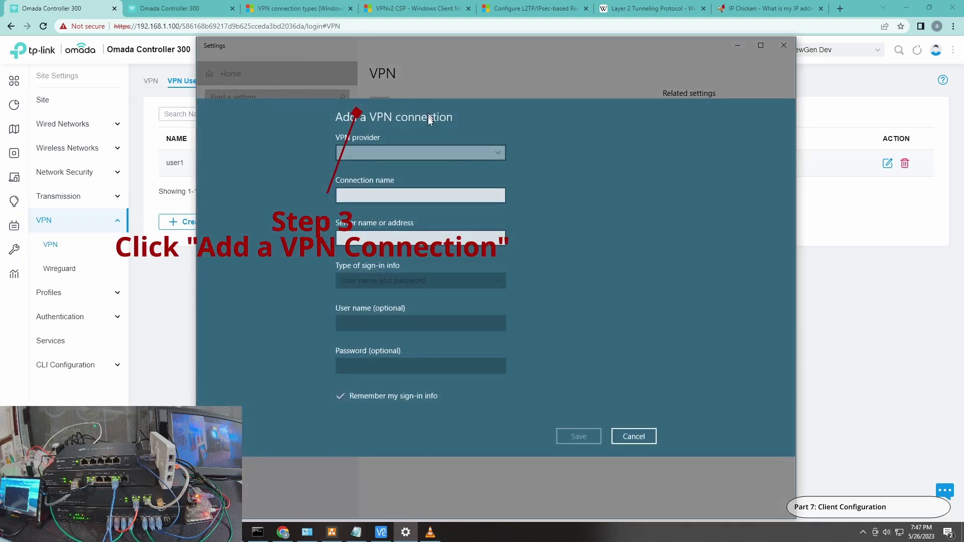
Step: Set the VPN provider to Windows (built-in) and name the connection OmadaL2TP Server
{"action": "left_click", "coordinate": [401, 154]}
{"action": "left_click", "coordinate": [399, 152]}
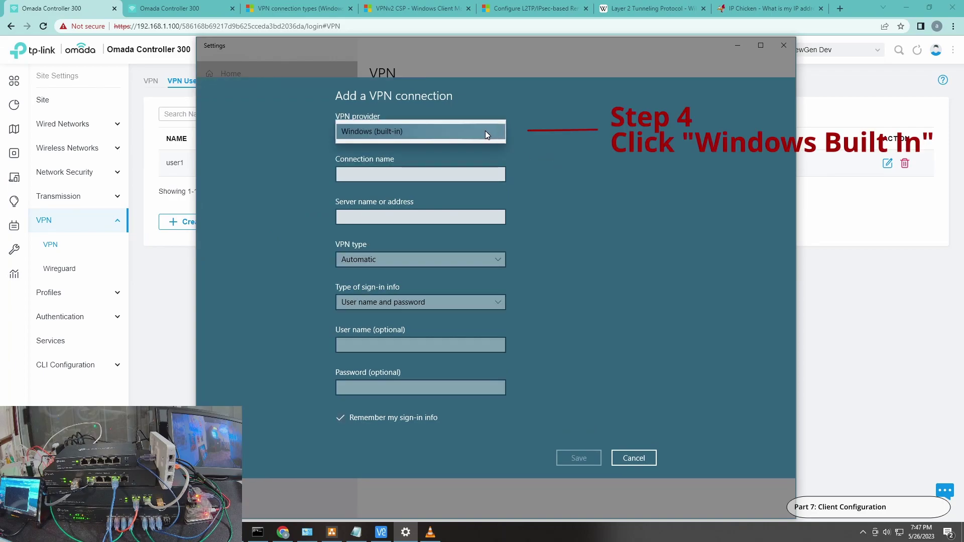
{"action": "left_click", "coordinate": [420, 130]}
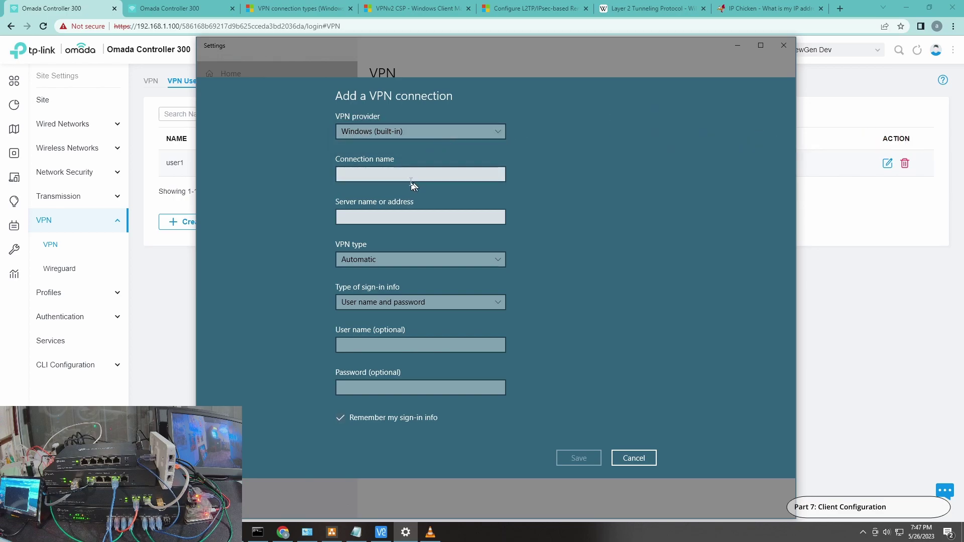
{"action": "left_click", "coordinate": [388, 172]}
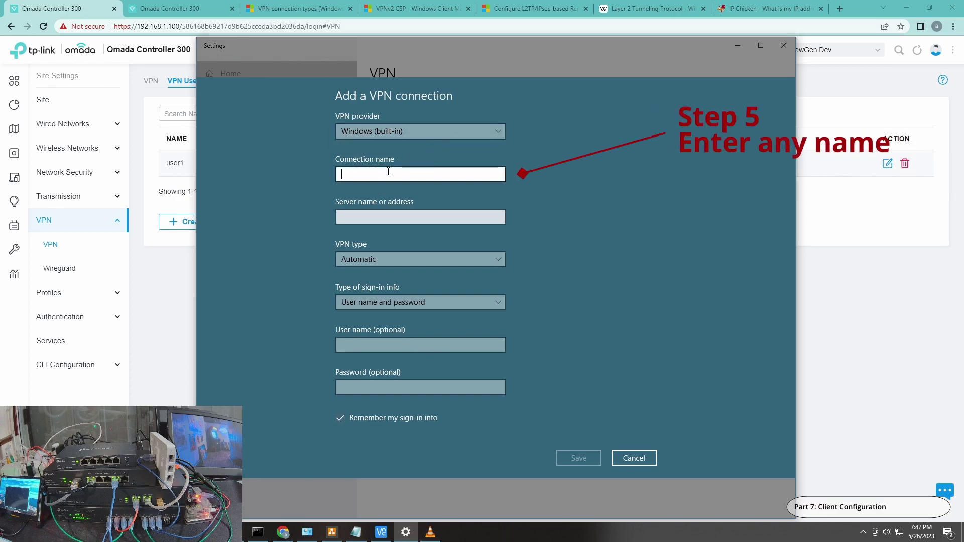
{"action": "type", "text": "OmadaL2TP Server"}
{"action": "key", "text": "Tab"}
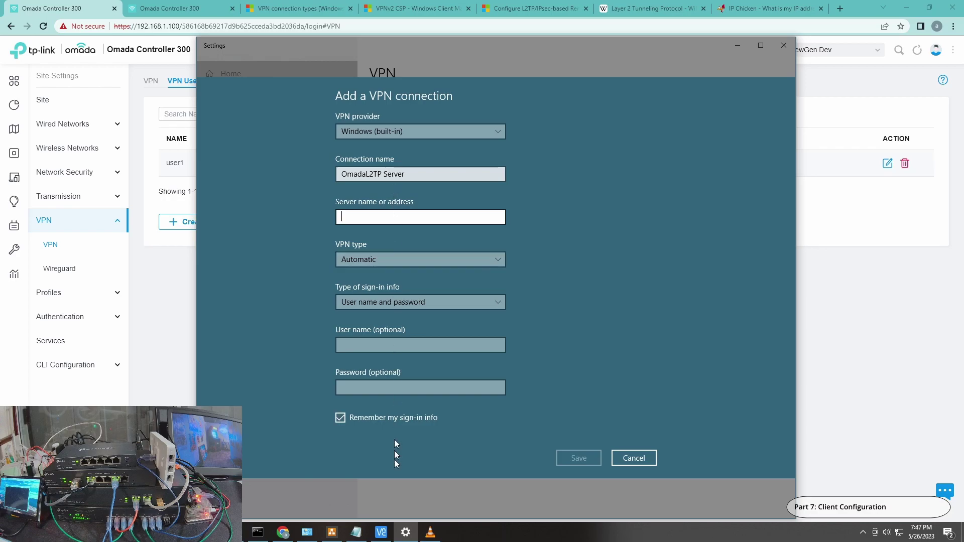
Step: Copy the WAN IP 172.20.110.102 from the Notepad notes and paste it as the VPN connection's server address
{"action": "left_click", "coordinate": [356, 532]}
{"action": "left_click_drag", "start_coordinate": [527, 260], "coordinate": [469, 260]}
{"action": "key", "text": "ctrl+c"}
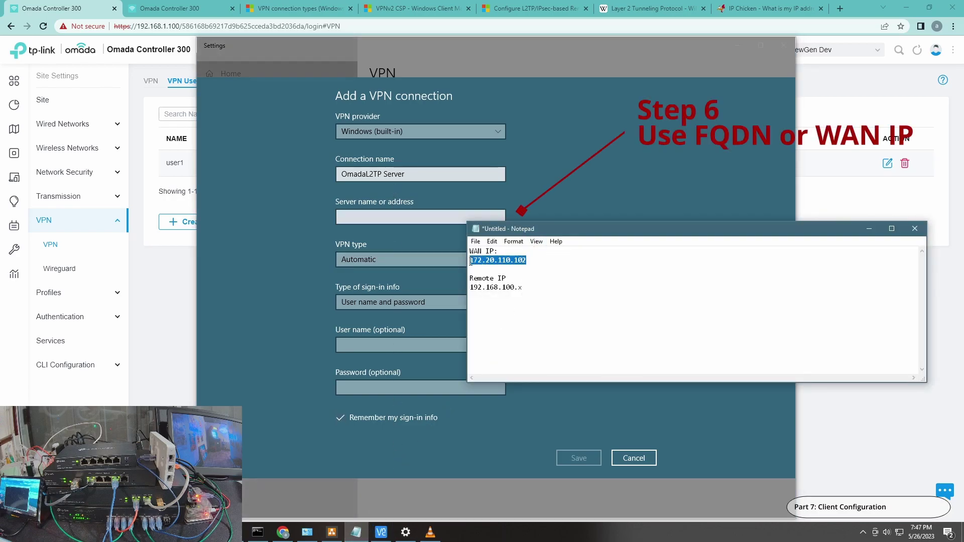
{"action": "left_click", "coordinate": [396, 221]}
{"action": "key", "text": "ctrl+v"}
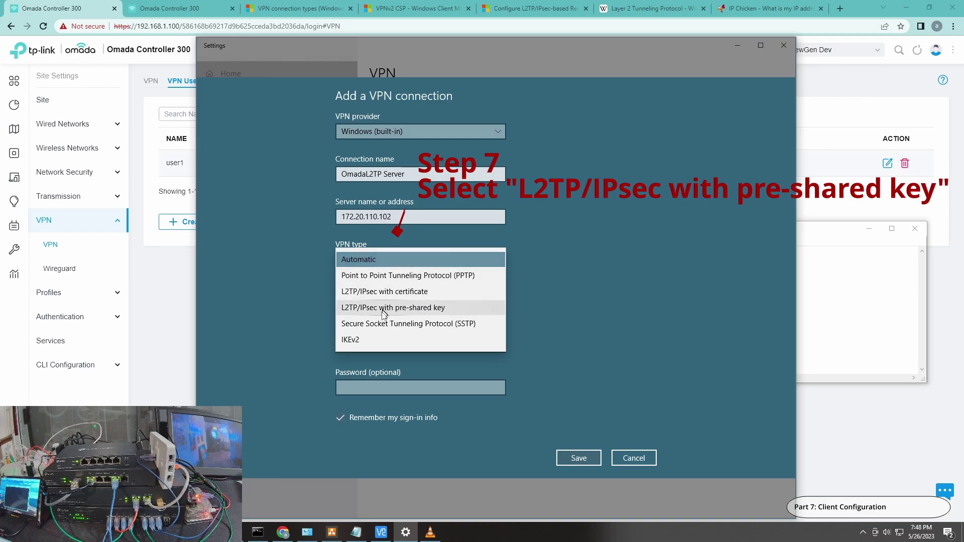
Step: Set the VPN type to L2TP/IPsec with pre-shared key, enter the pre-shared key, and reveal it for checking
{"action": "left_click", "coordinate": [427, 313]}
{"action": "left_click", "coordinate": [395, 277]}
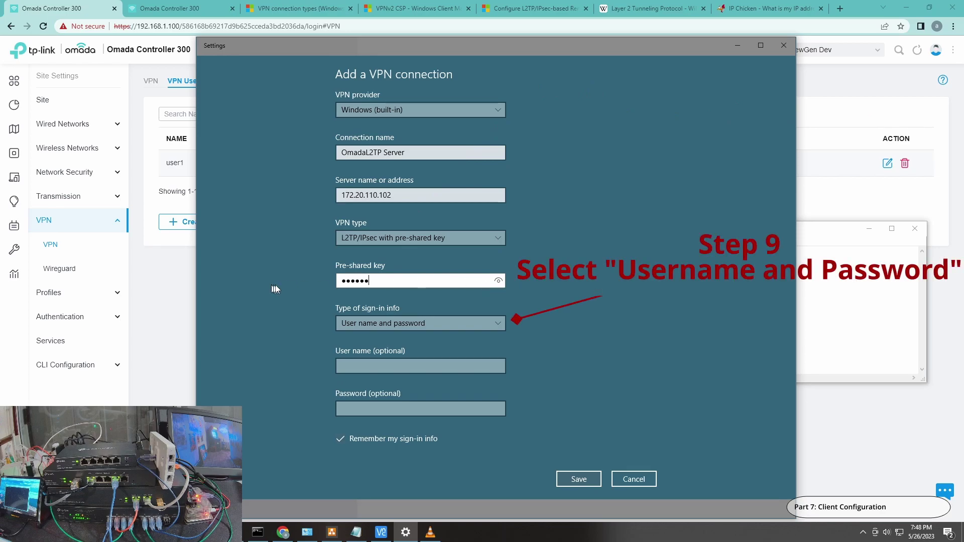
{"action": "left_click", "coordinate": [498, 282]}
Step: Enter user1 as the connection's user name, fill in the account password, and reveal the password for checking
{"action": "left_click", "coordinate": [378, 372]}
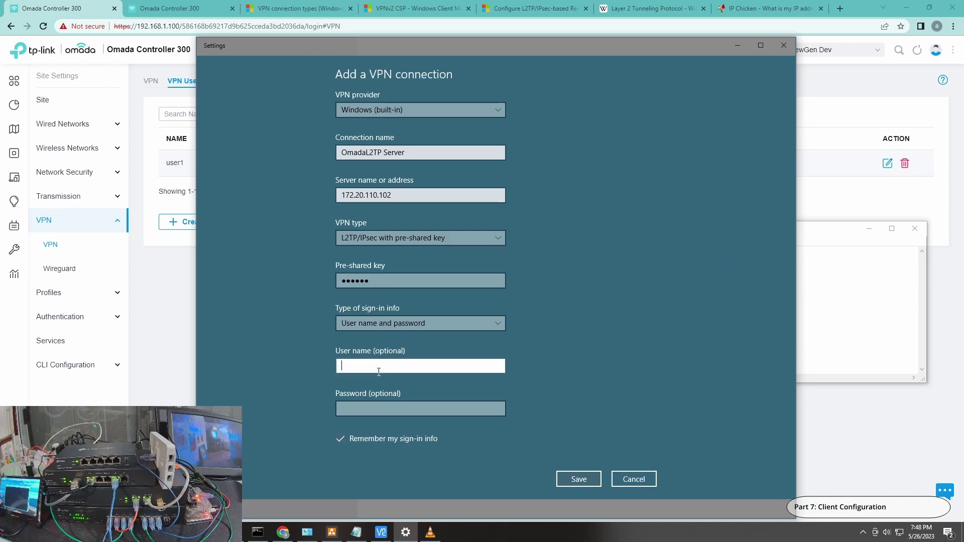
{"action": "type", "text": "user1"}
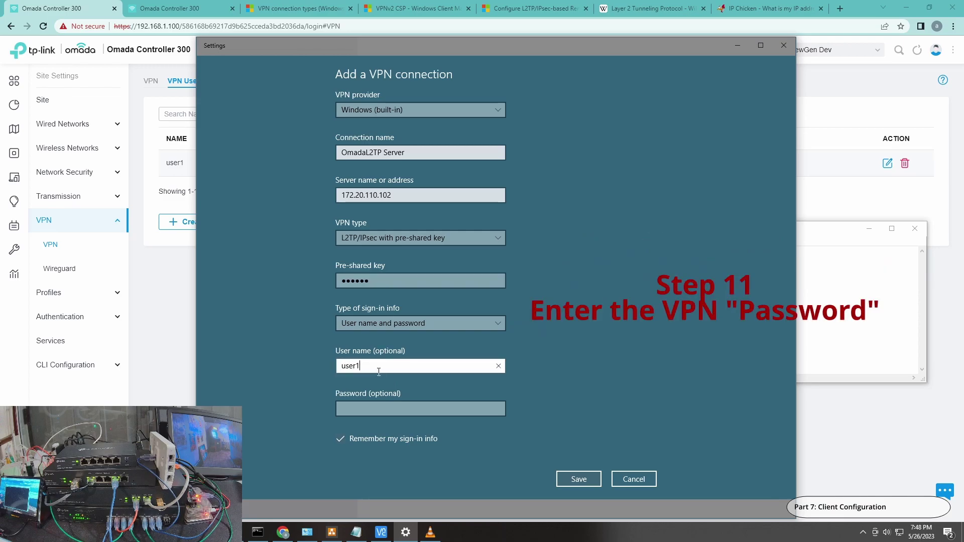
{"action": "key", "text": "Tab"}
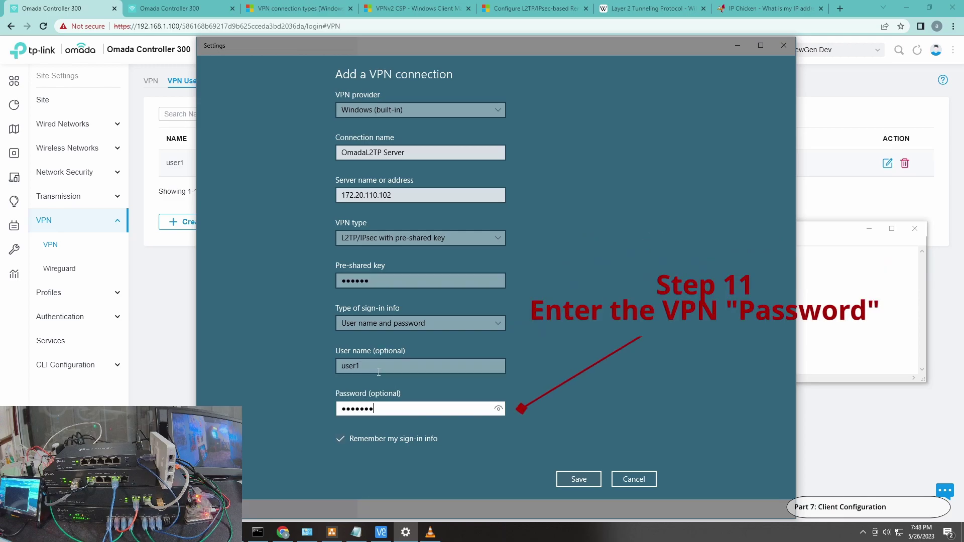
{"action": "left_click", "coordinate": [499, 409]}
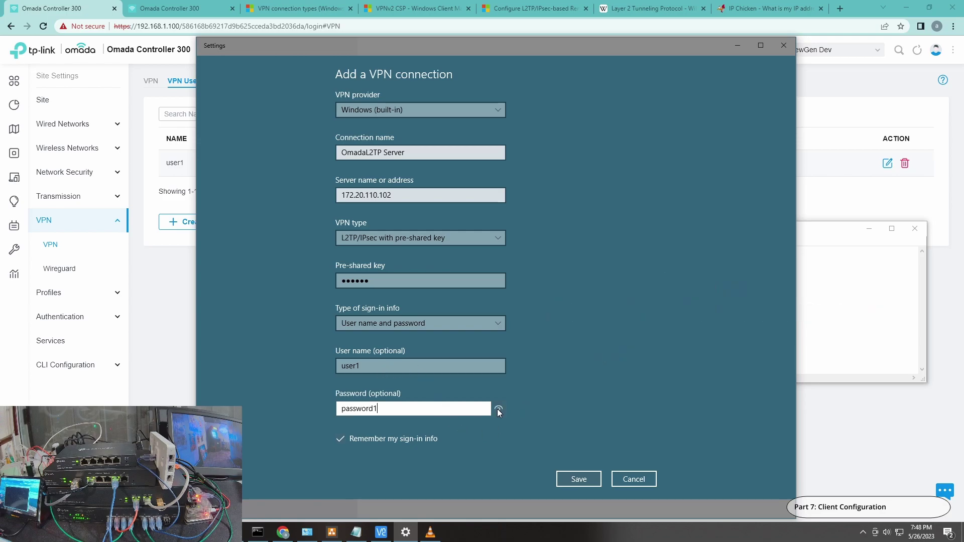
Step: Compare the sign-in details with user1's settings on the Omada controller, and save the Windows VPN connection
{"action": "left_click", "coordinate": [176, 352]}
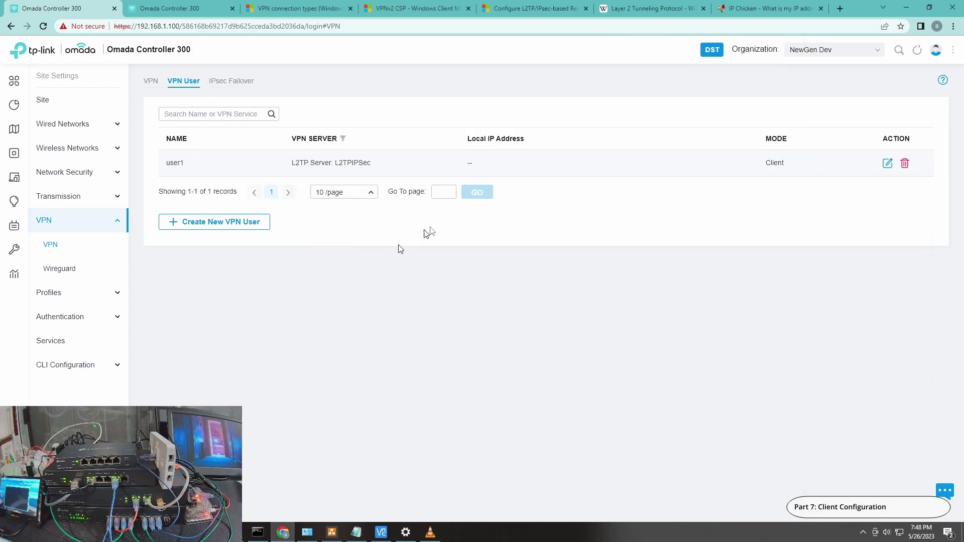
{"action": "left_click", "coordinate": [888, 163]}
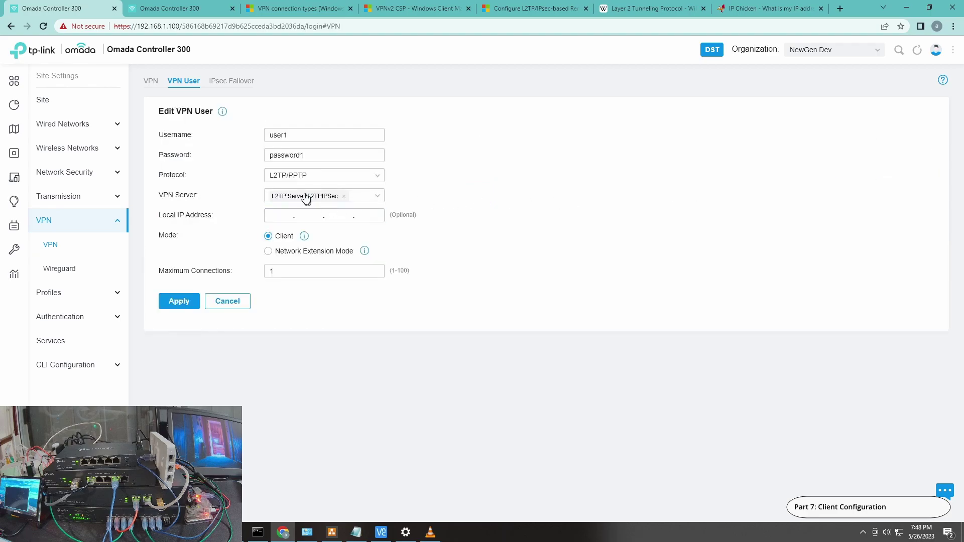
{"action": "key", "text": "alt+Tab"}
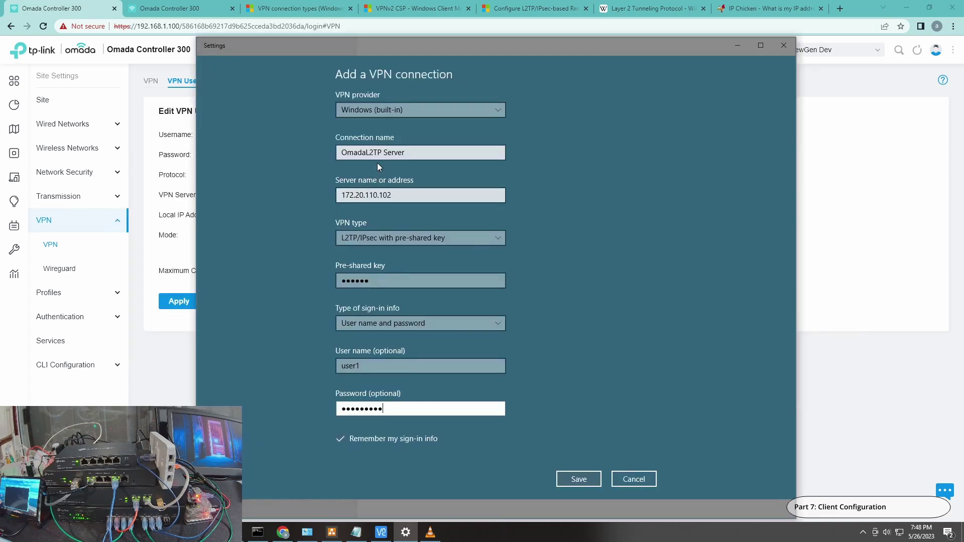
{"action": "left_click_drag", "start_coordinate": [384, 54], "coordinate": [568, 54]}
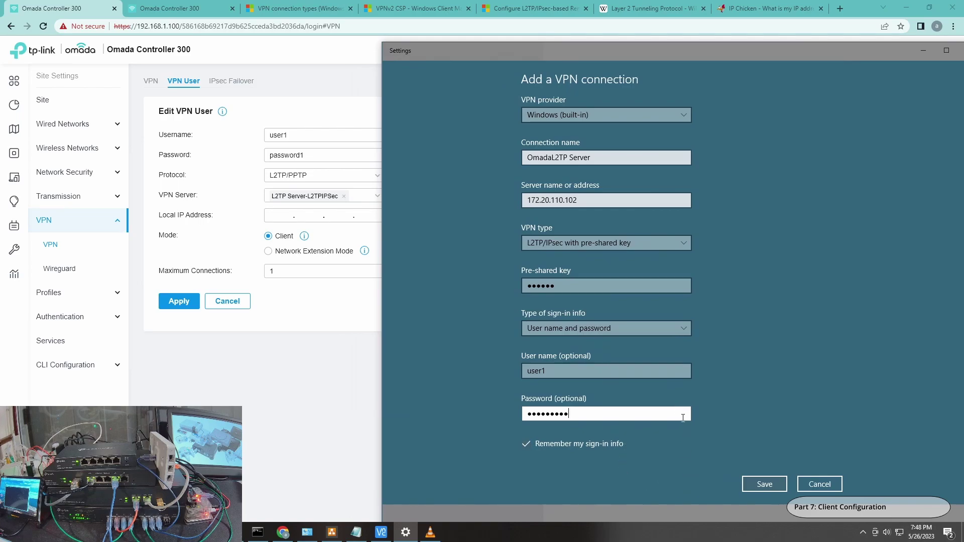
{"action": "left_click", "coordinate": [764, 484]}
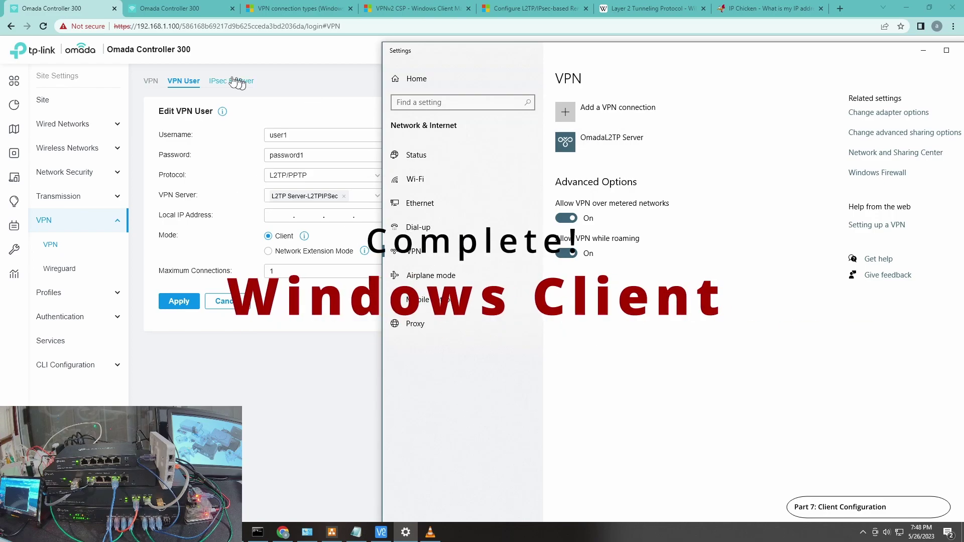
Step: Open the L2TPIPSec VPN policy on the Omada controller for editing and reveal its pre-shared key
{"action": "left_click", "coordinate": [164, 85]}
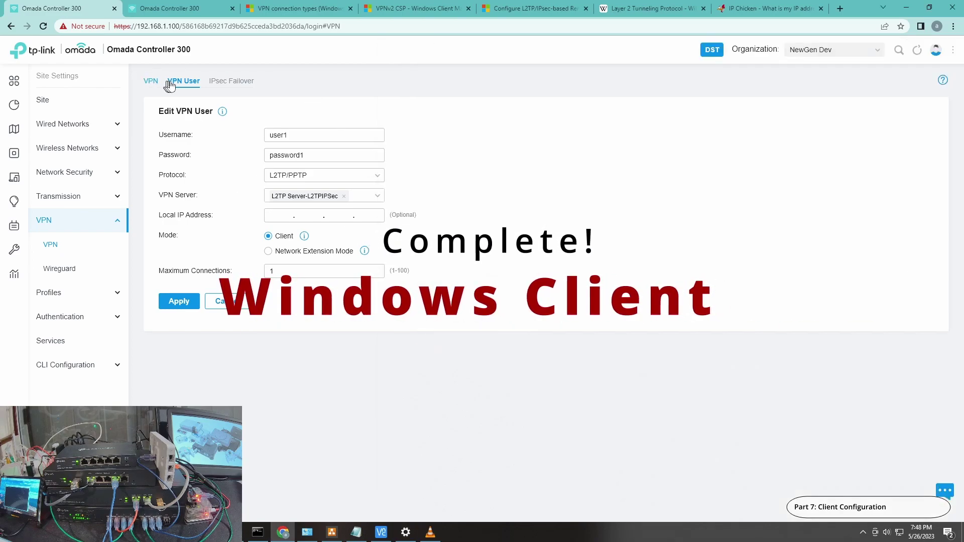
{"action": "left_click", "coordinate": [162, 83]}
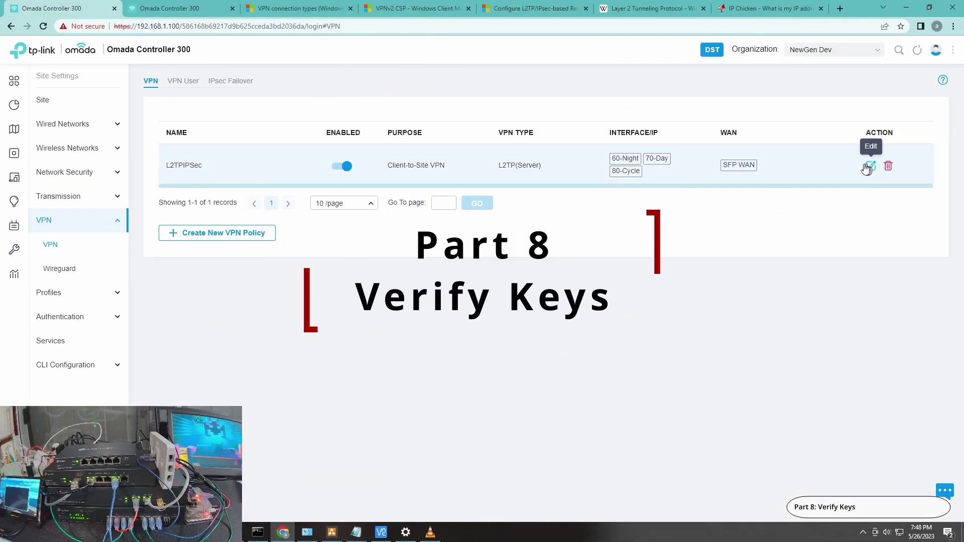
{"action": "left_click", "coordinate": [870, 167]}
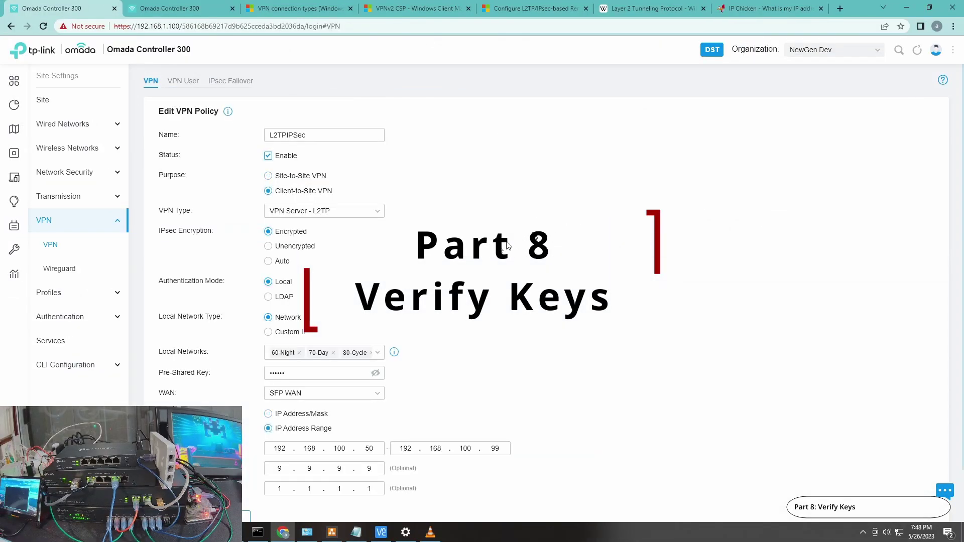
{"action": "left_click", "coordinate": [376, 374]}
Step: Switch to Windows Settings, open the OmadaL2TP Server connection's edit form to check its pre-shared key, and cancel without changes
{"action": "key", "text": "alt+Tab"}
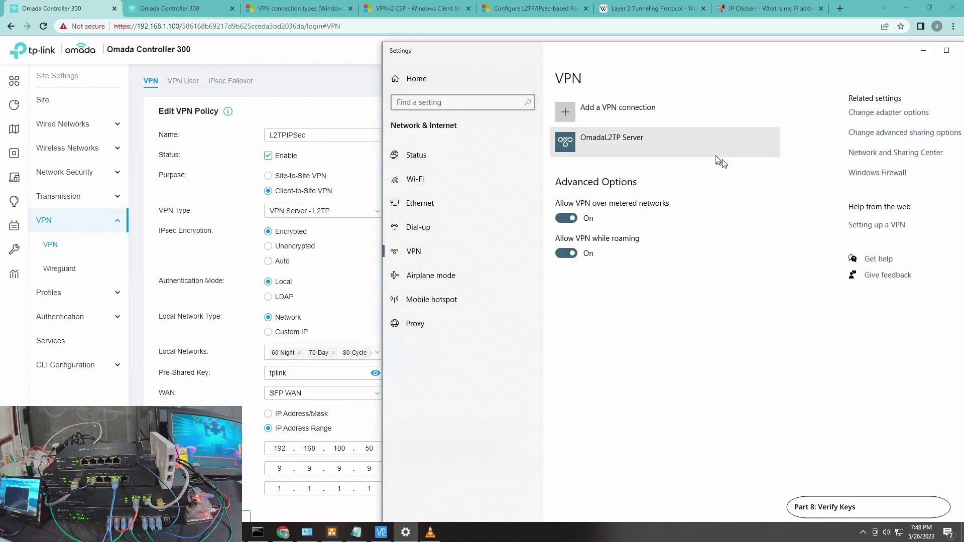
{"action": "left_click", "coordinate": [709, 150]}
{"action": "left_click", "coordinate": [703, 174]}
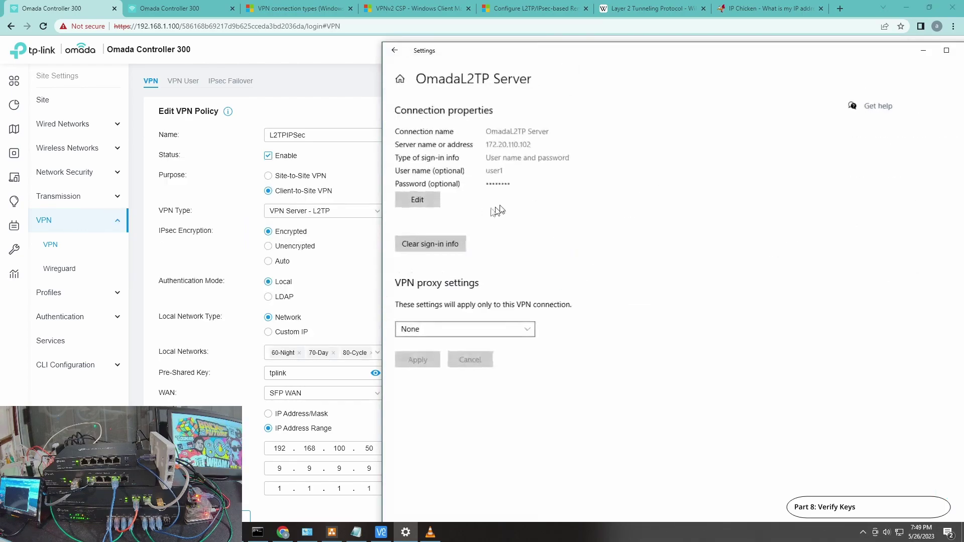
{"action": "left_click", "coordinate": [416, 201]}
{"action": "left_click", "coordinate": [639, 277]}
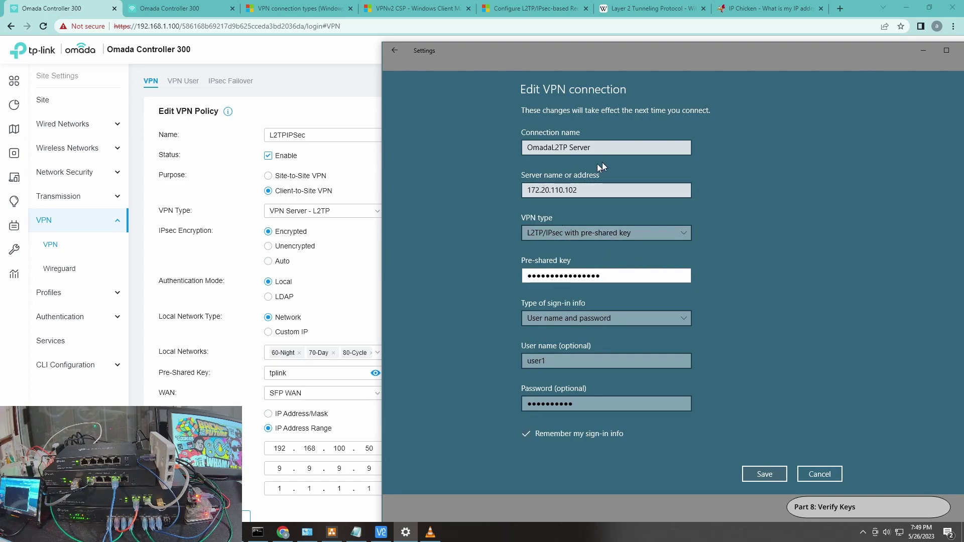
{"action": "left_click", "coordinate": [826, 474]}
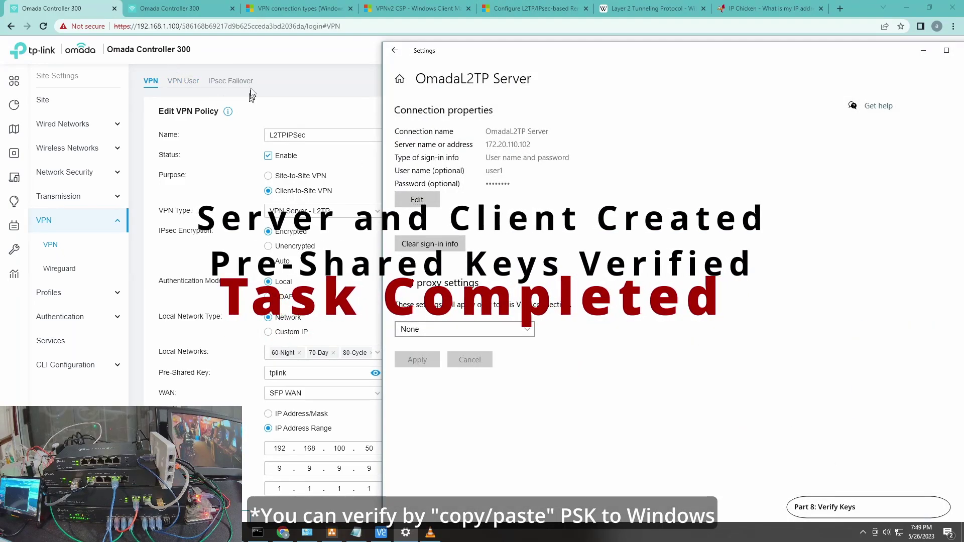
Step: Leave the L2TPIPSec policy form on the controller without changes and return Windows Settings to its VPN connection list
{"action": "left_click", "coordinate": [308, 80]}
{"action": "scroll", "coordinate": [282, 241], "scroll_direction": "down", "scroll_amount": 1}
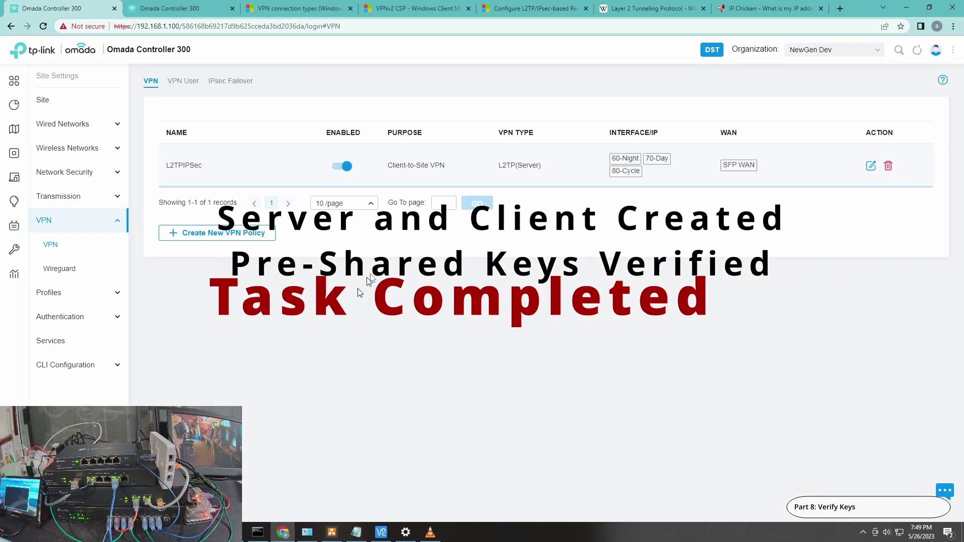
{"action": "key", "text": "alt+Tab"}
{"action": "left_click", "coordinate": [394, 50]}
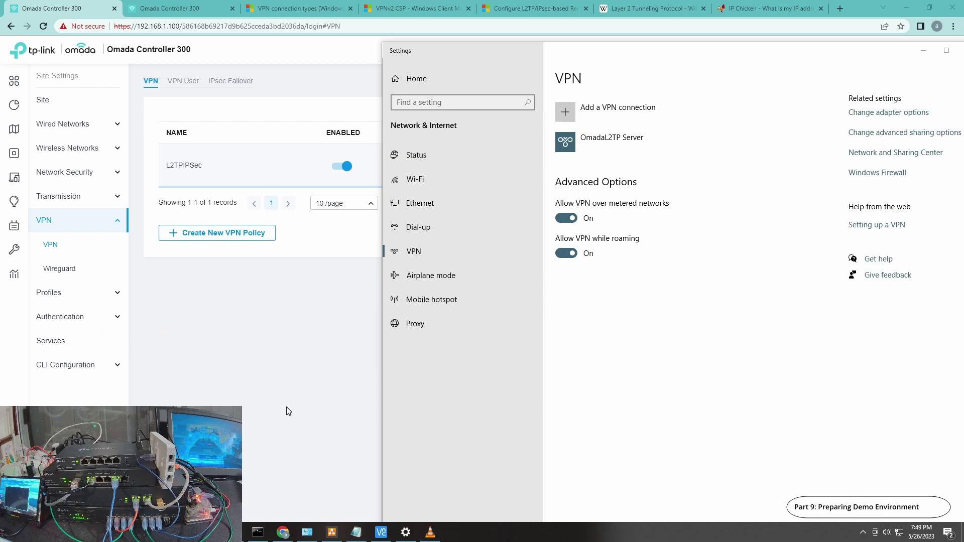
Step: Switch to the diagrams.net network diagram, examine the L2TP/IPSec tunnel between Site A and Site B, and minimize it
{"action": "left_click", "coordinate": [331, 531]}
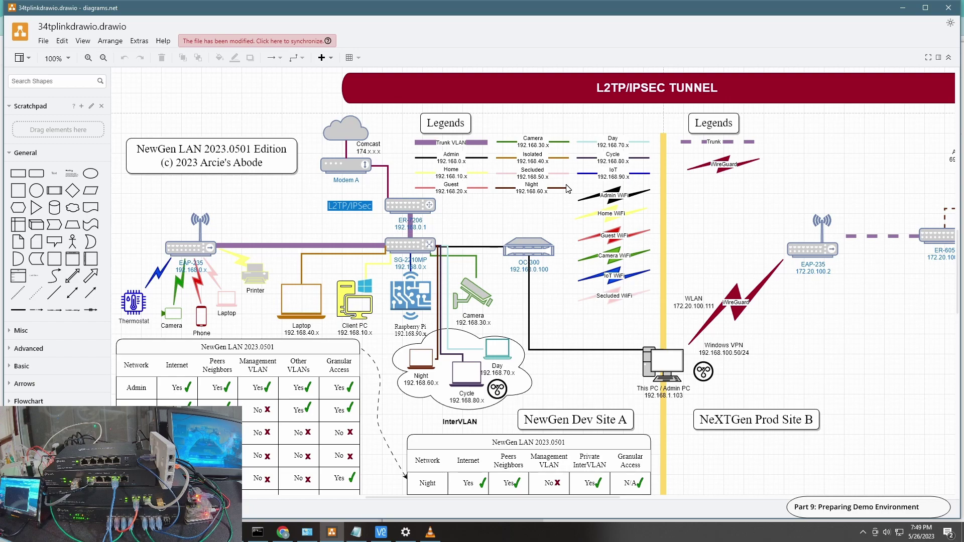
{"action": "key", "text": "ctrl+minus"}
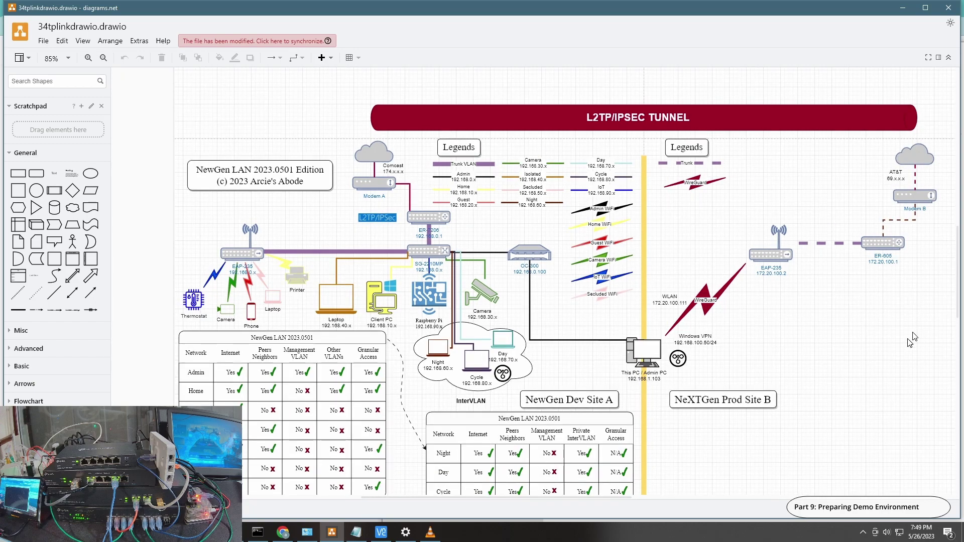
{"action": "scroll", "coordinate": [817, 333], "scroll_direction": "down", "scroll_amount": 1}
{"action": "scroll", "coordinate": [818, 334], "scroll_direction": "right", "scroll_amount": 1}
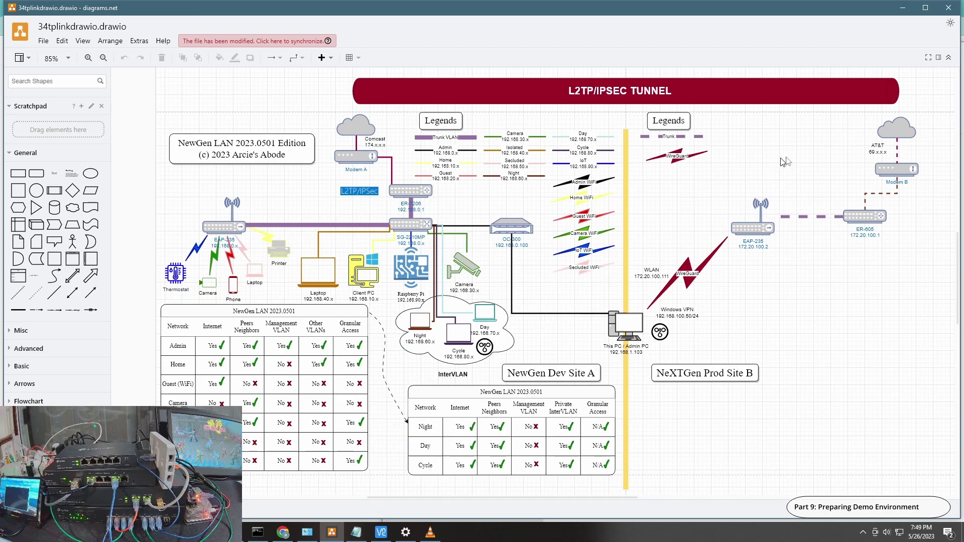
{"action": "left_click", "coordinate": [902, 8]}
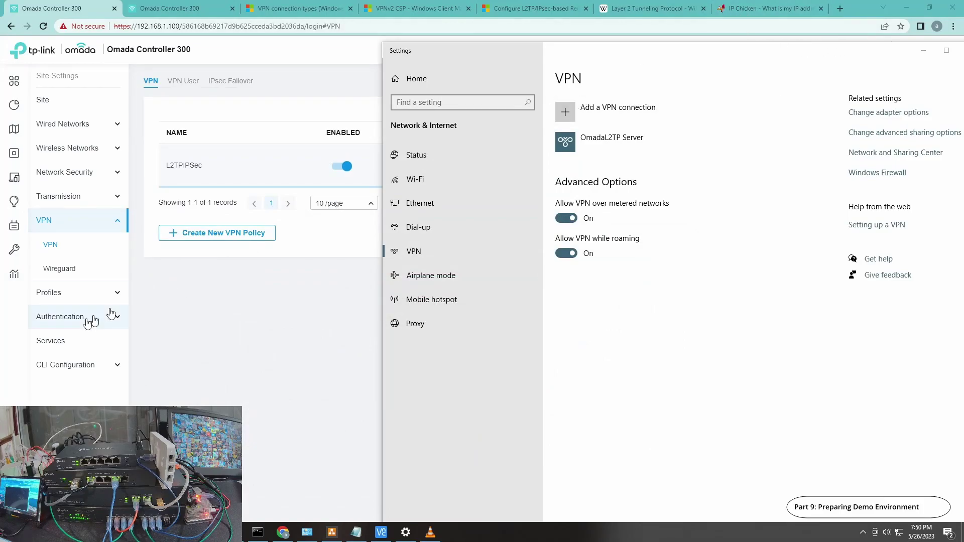
Step: Switch to the IP Chicken page in Chrome and reload it to check the current public IP address
{"action": "left_click", "coordinate": [406, 532]}
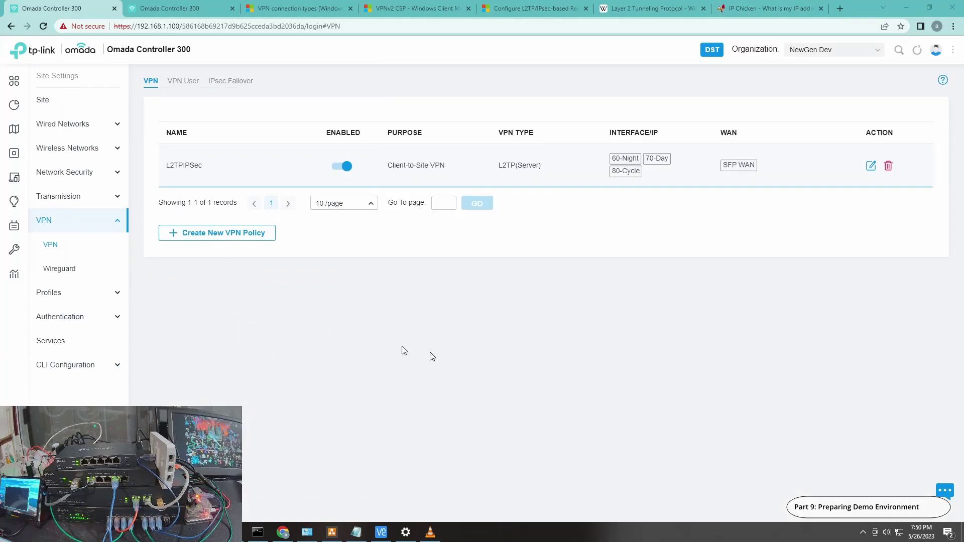
{"action": "left_click", "coordinate": [758, 10]}
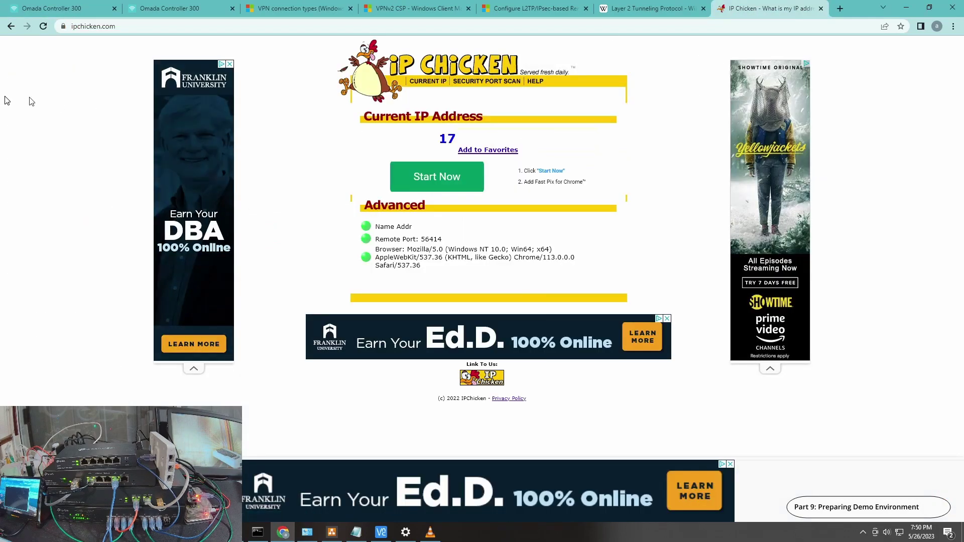
{"action": "left_click", "coordinate": [44, 26]}
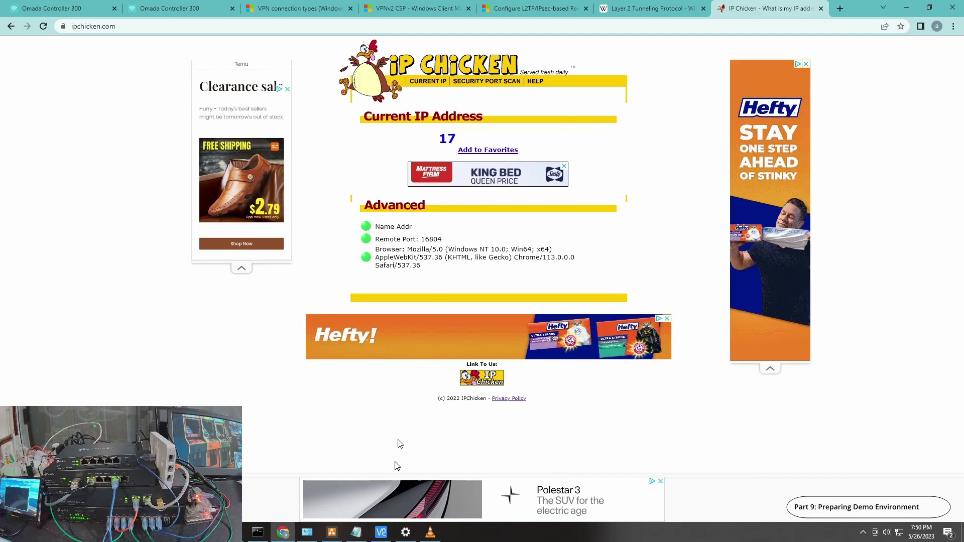
{"action": "left_click", "coordinate": [405, 533]}
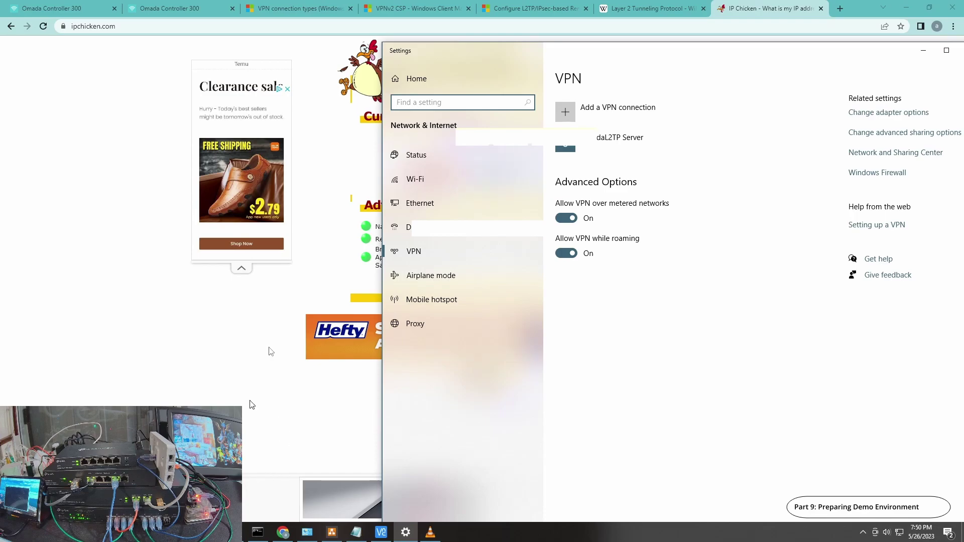
{"action": "left_click", "coordinate": [734, 7]}
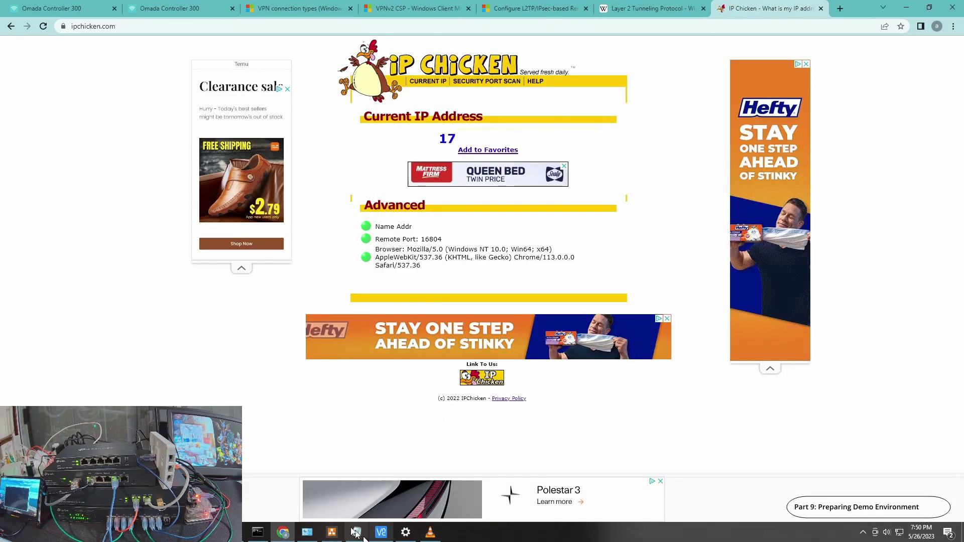
Step: Switch to the Windows Network Connections window and disable the Ethernet adapter
{"action": "left_click", "coordinate": [356, 534]}
{"action": "right_click", "coordinate": [673, 434]}
{"action": "left_click", "coordinate": [698, 335]}
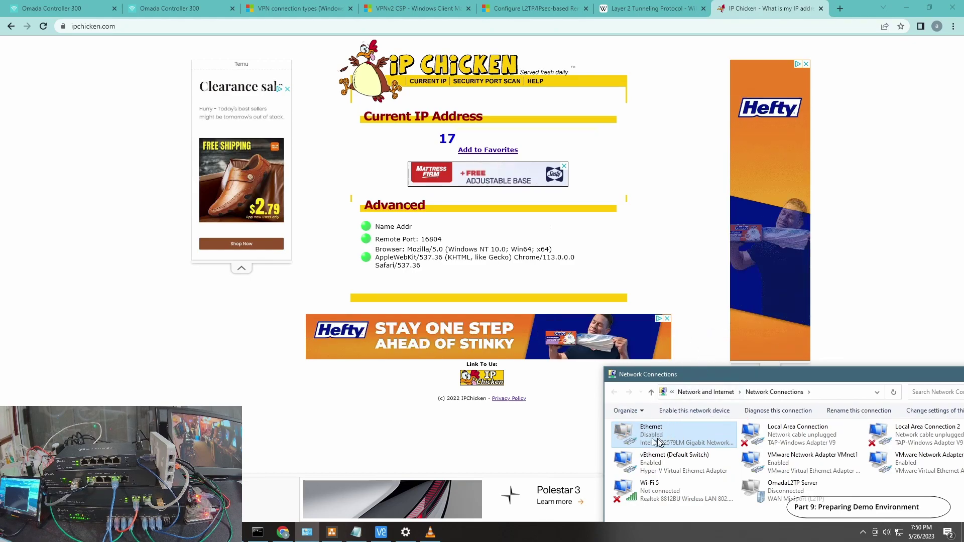
Step: Connect the Wi-Fi 5 adapter to the ATT RF wireless network
{"action": "left_click", "coordinate": [668, 495]}
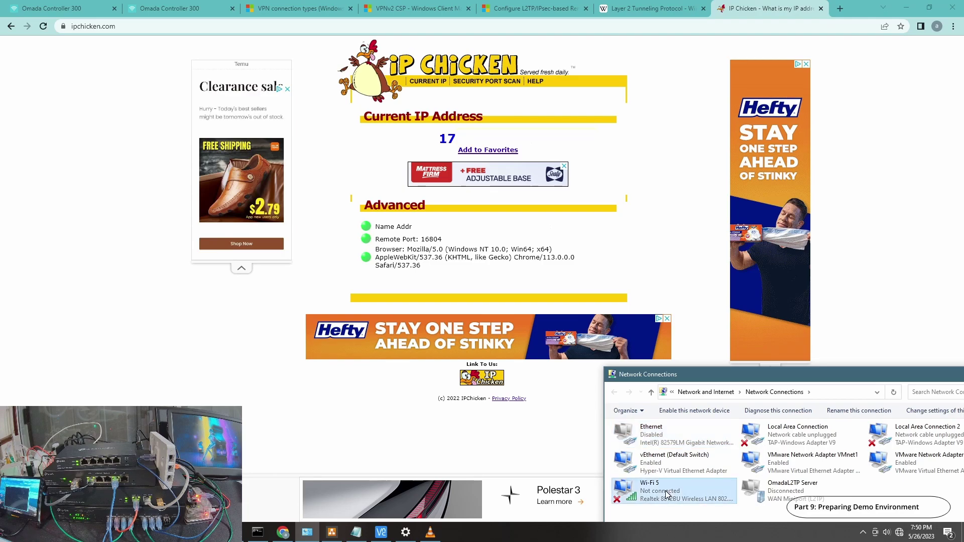
{"action": "right_click", "coordinate": [669, 486]}
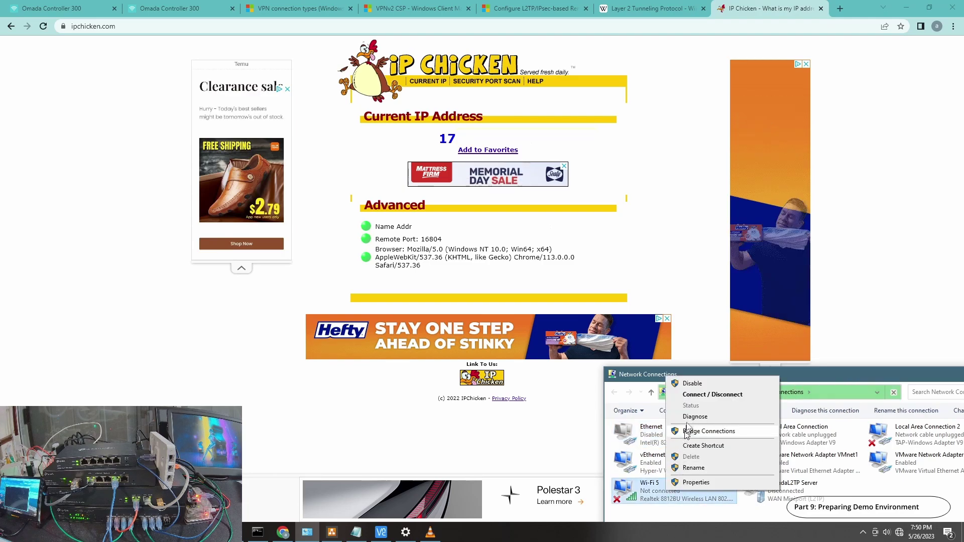
{"action": "left_click", "coordinate": [698, 395]}
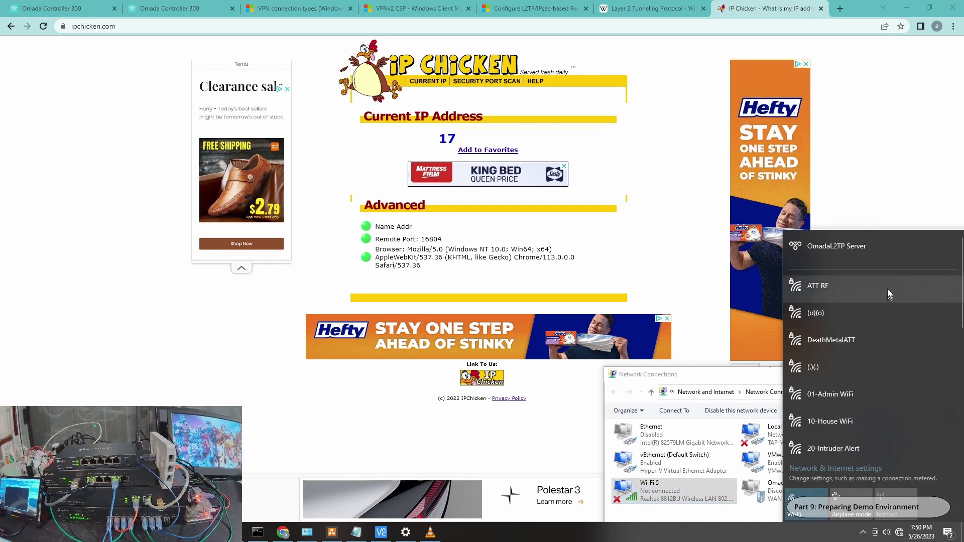
{"action": "left_click", "coordinate": [917, 296]}
{"action": "left_click", "coordinate": [910, 332]}
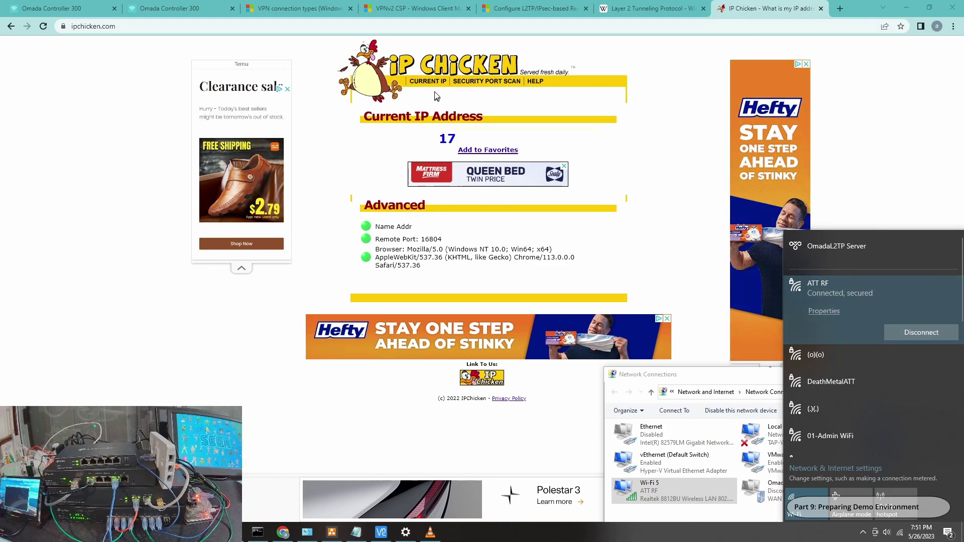
Step: Recheck the public IP address on the IP Chicken page and try opening the Map page on the local Omada controller
{"action": "left_click", "coordinate": [759, 8]}
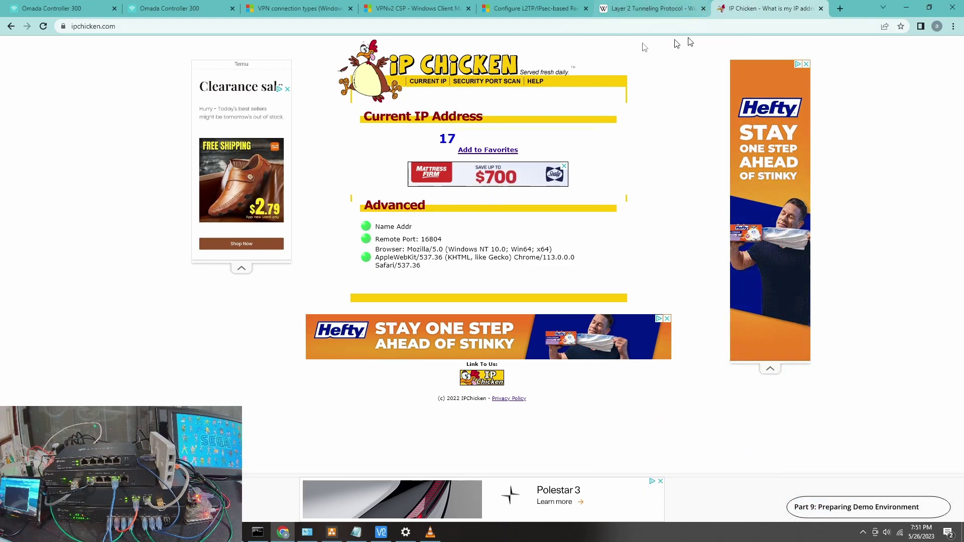
{"action": "left_click", "coordinate": [44, 28]}
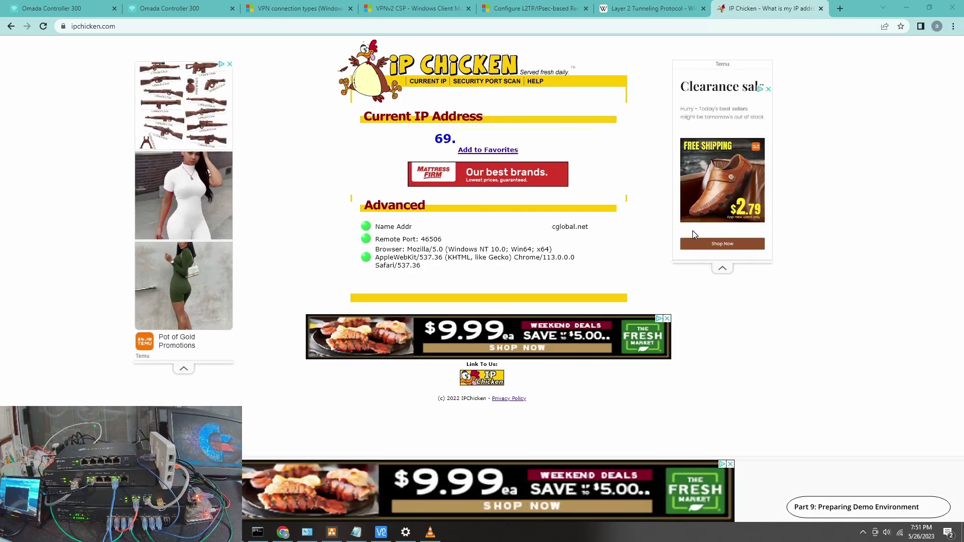
{"action": "left_click", "coordinate": [60, 10]}
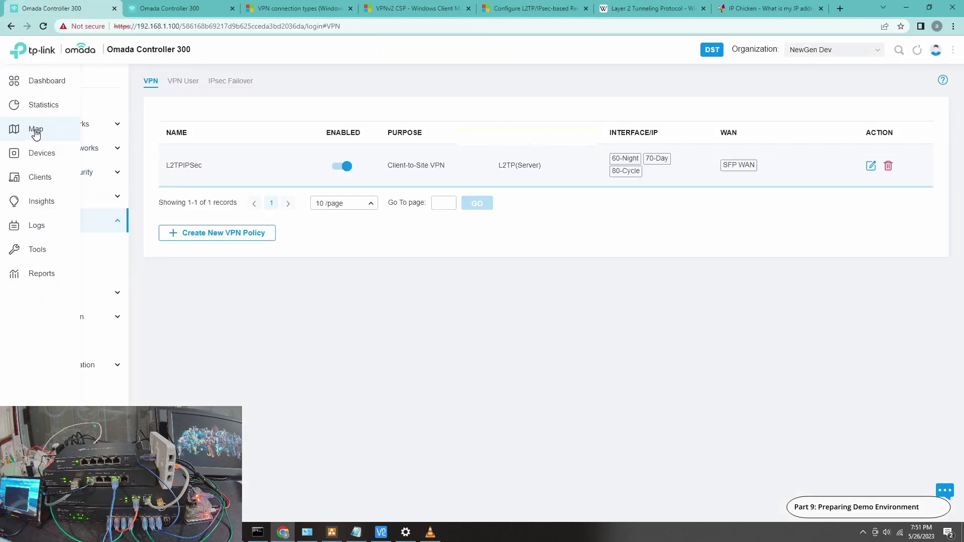
{"action": "left_click", "coordinate": [35, 131]}
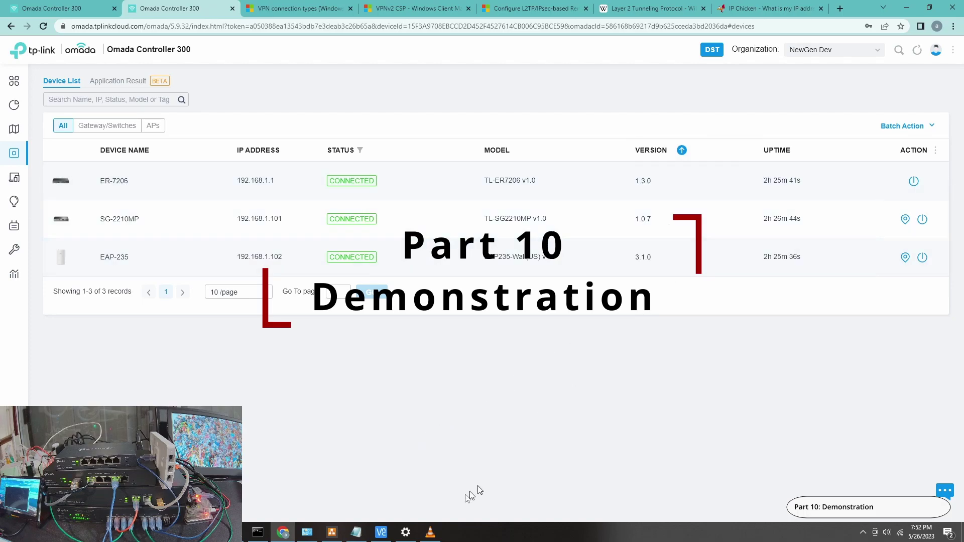
Step: Switch to Windows Settings and connect the OmadaL2TP Server VPN
{"action": "mouse_move", "coordinate": [406, 533]}
{"action": "left_click", "coordinate": [409, 492]}
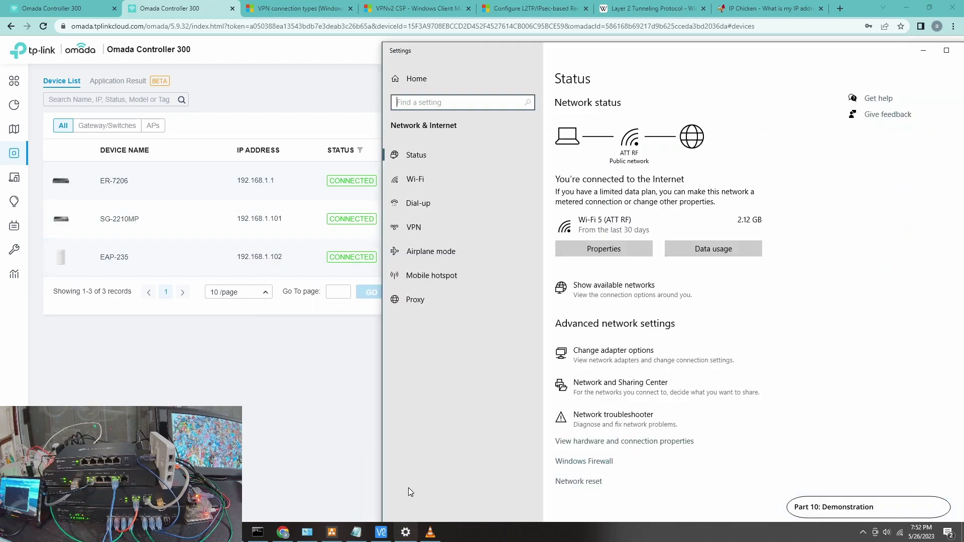
{"action": "left_click", "coordinate": [423, 227]}
{"action": "left_click", "coordinate": [631, 142]}
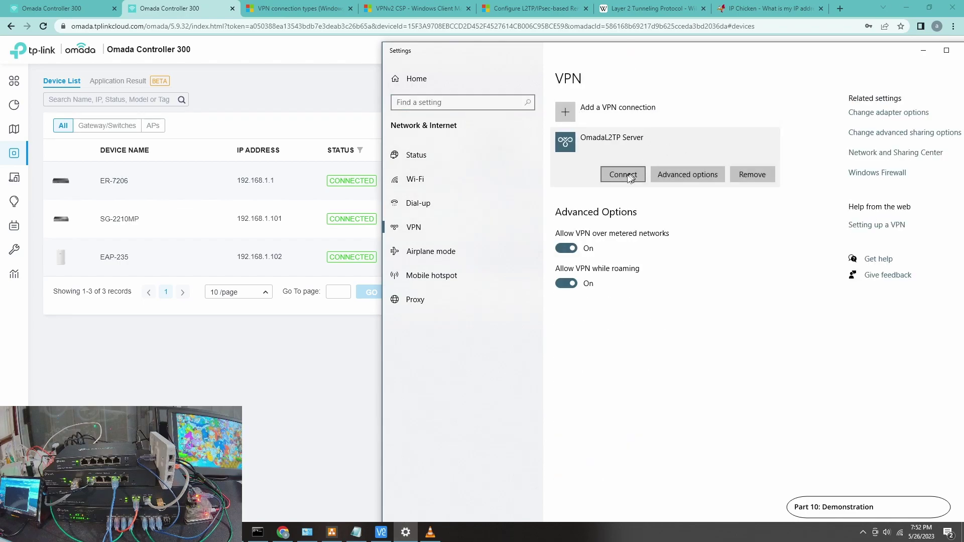
{"action": "left_click", "coordinate": [627, 176]}
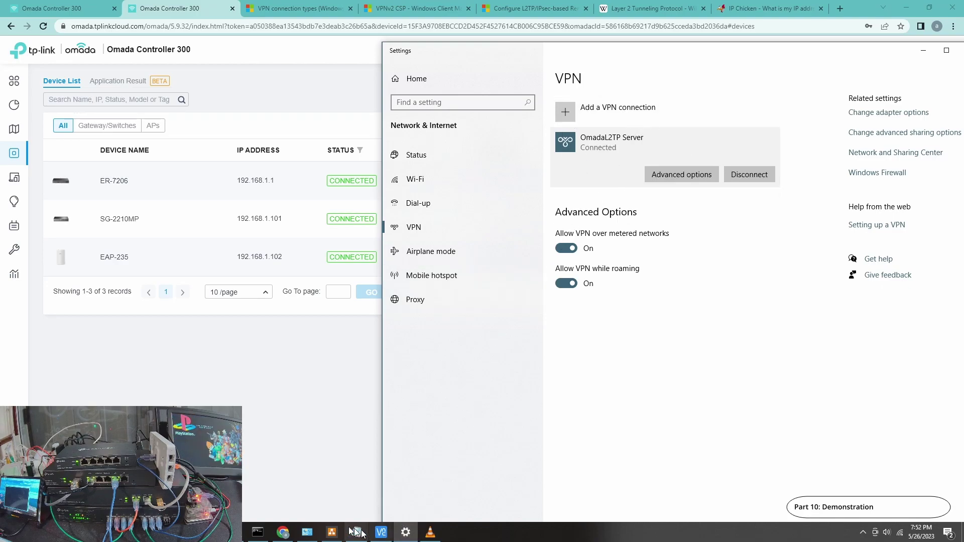
Step: Switch to Network Connections and examine the status and connection details of the OmadaL2TP Server adapter
{"action": "left_click", "coordinate": [307, 532]}
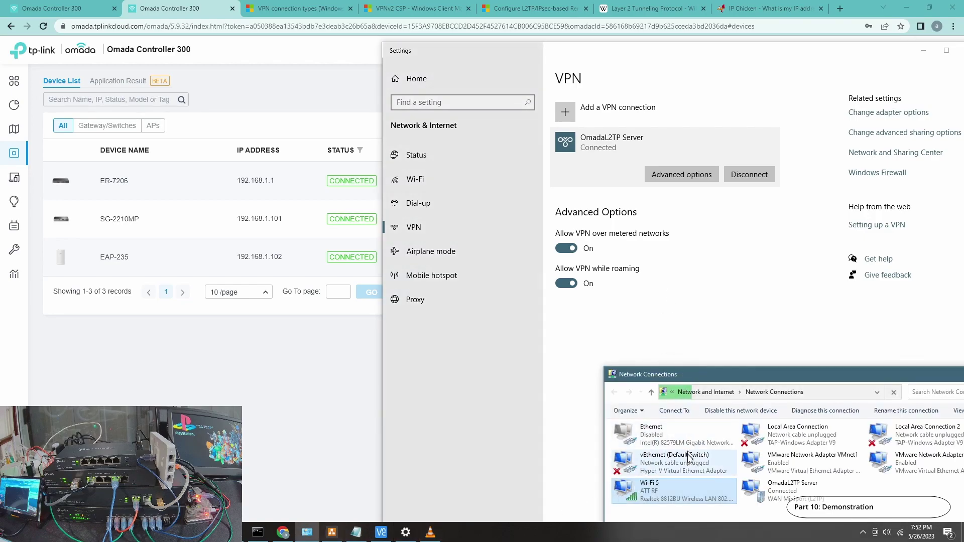
{"action": "left_click", "coordinate": [782, 493]}
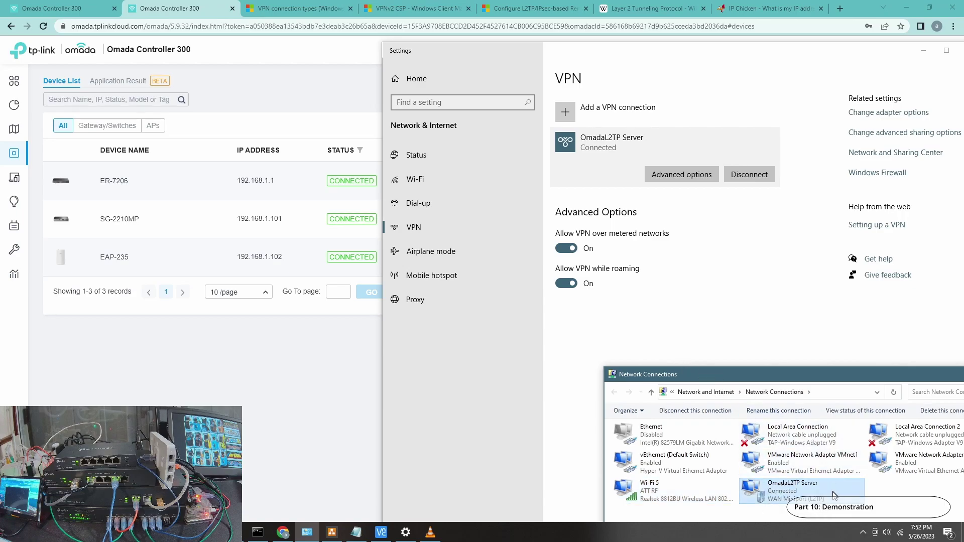
{"action": "double_click", "coordinate": [802, 500]}
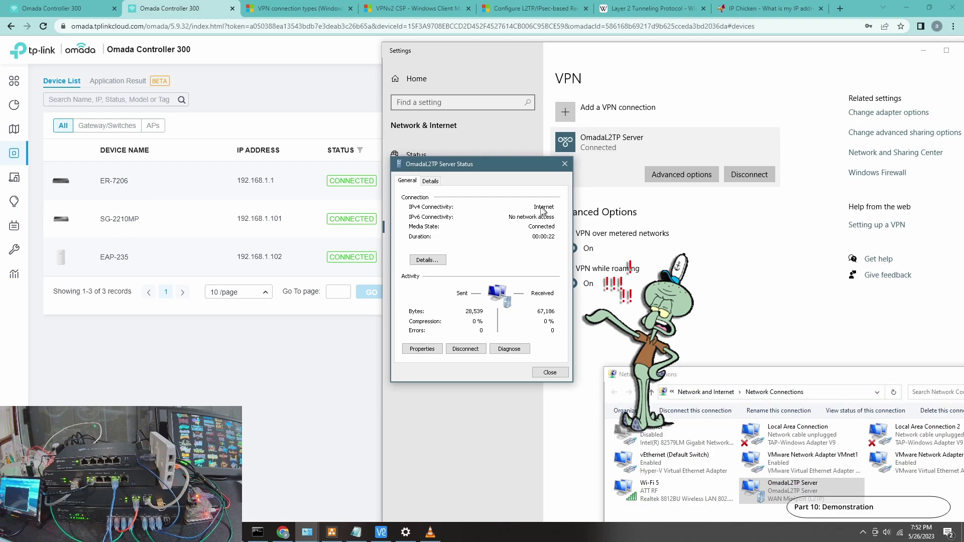
{"action": "left_click", "coordinate": [427, 260]}
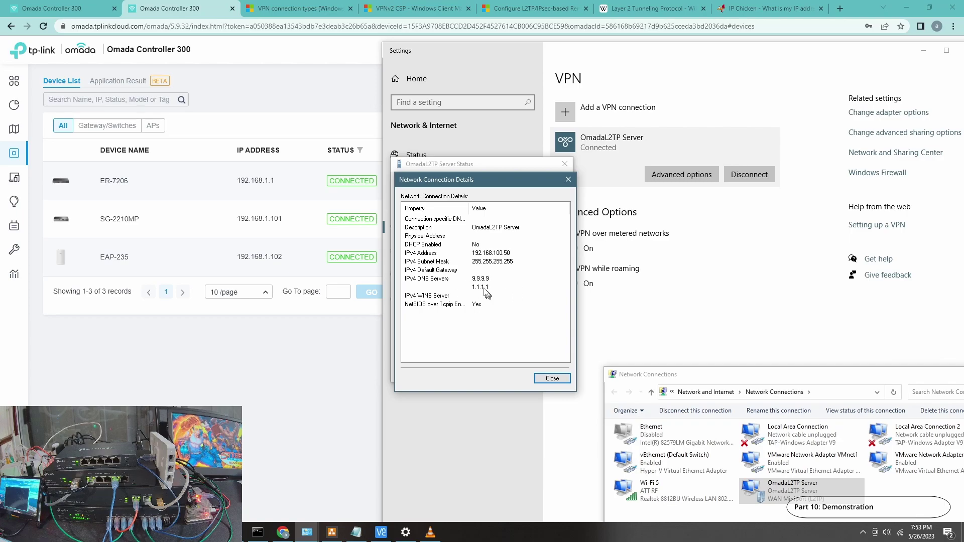
{"action": "left_click", "coordinate": [552, 378]}
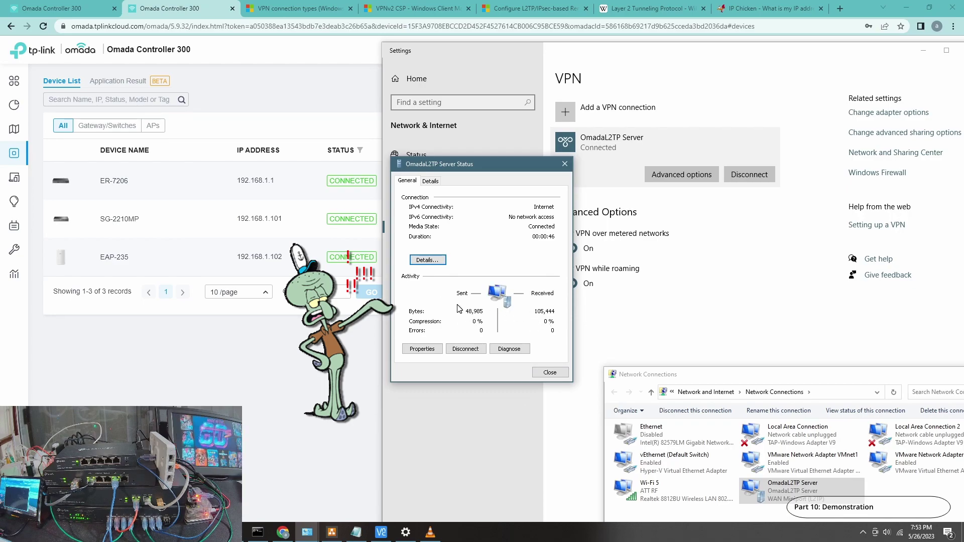
{"action": "left_click", "coordinate": [551, 372]}
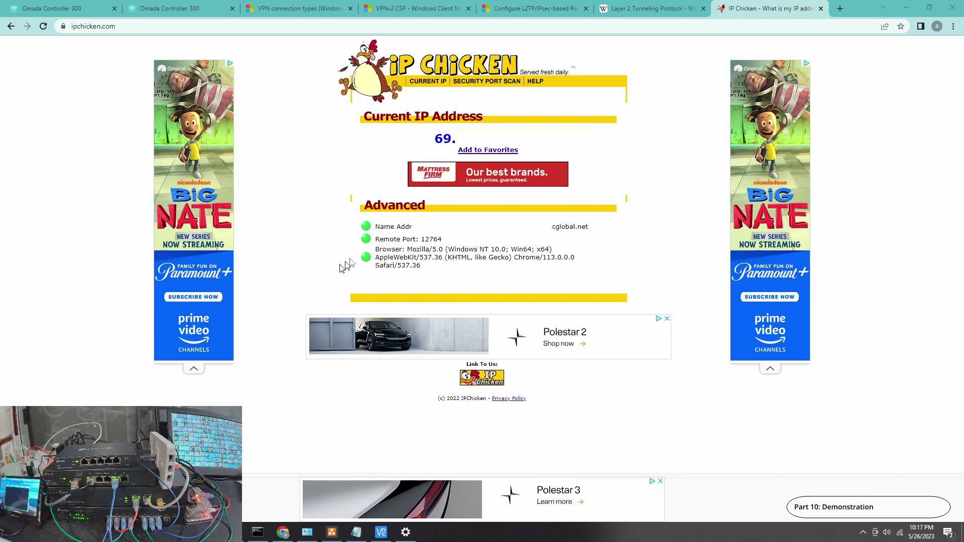
Step: Compare the public IP address on IP Chicken before and after disconnecting the OmadaL2TP Server VPN
{"action": "left_click", "coordinate": [44, 30]}
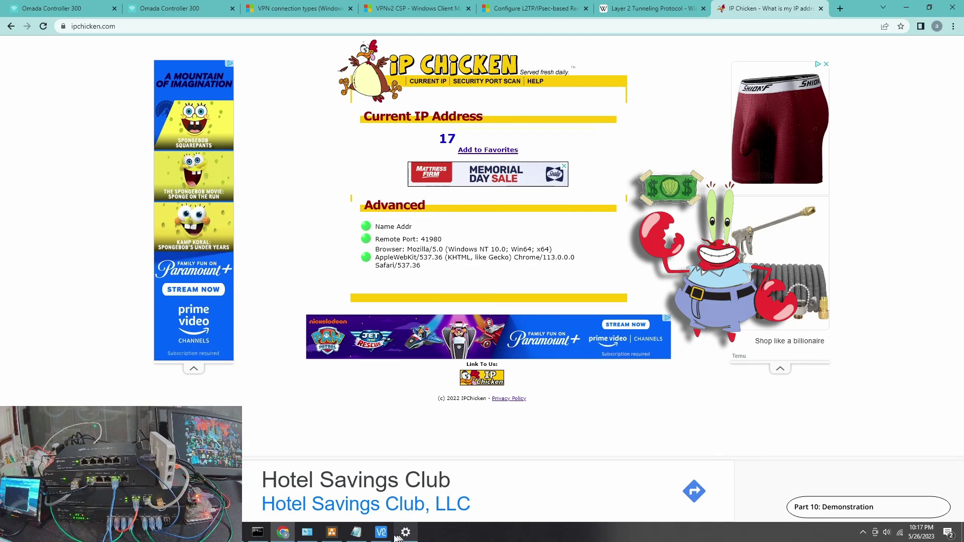
{"action": "mouse_move", "coordinate": [321, 534]}
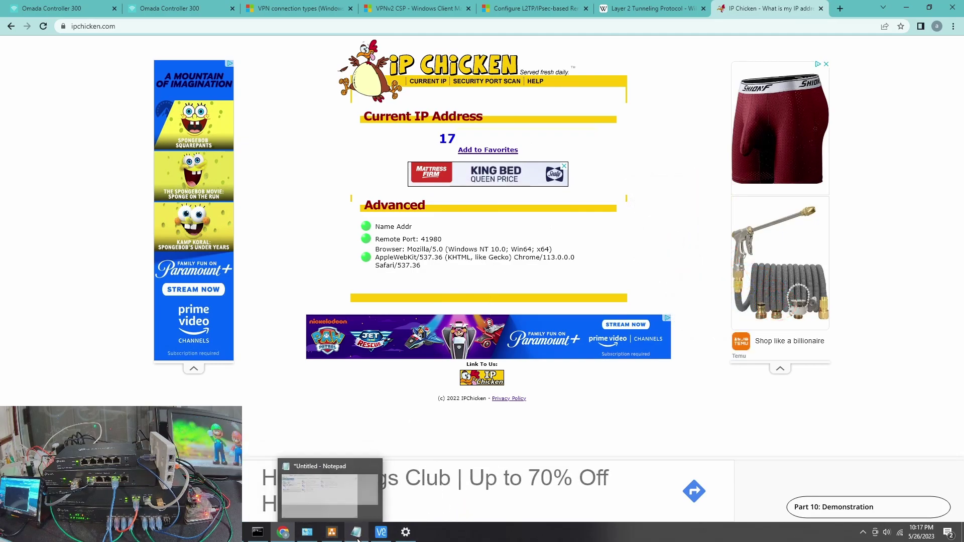
{"action": "left_click", "coordinate": [406, 533]}
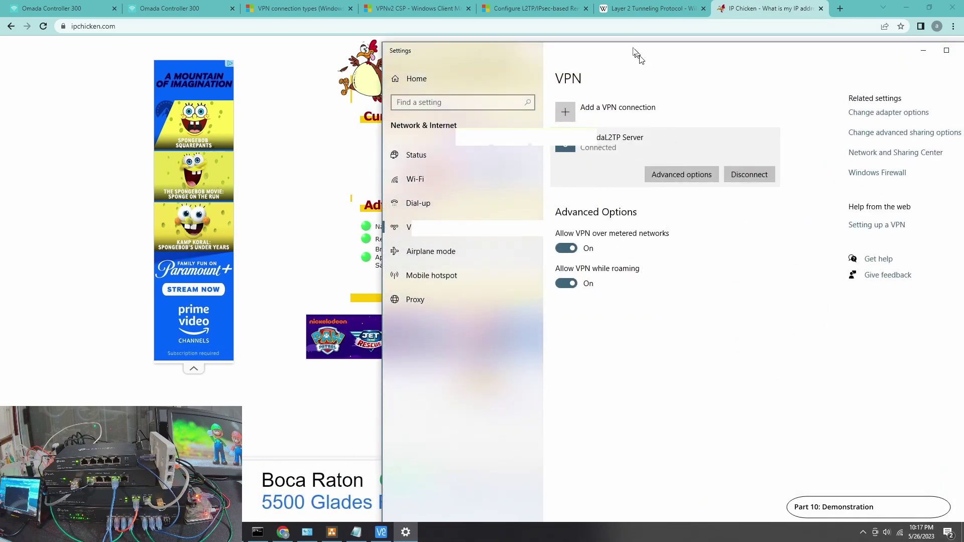
{"action": "left_click_drag", "start_coordinate": [603, 52], "coordinate": [746, 67]}
{"action": "left_click", "coordinate": [899, 197]}
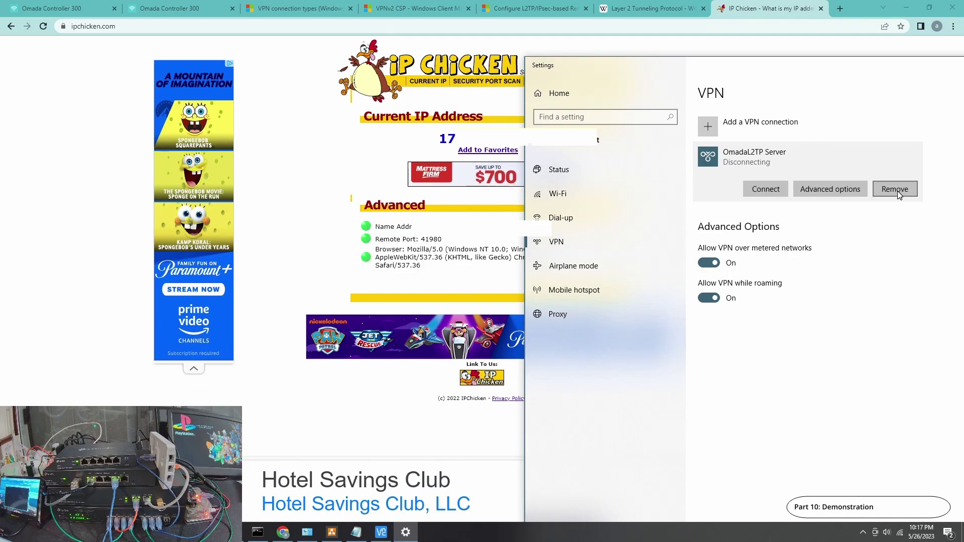
{"action": "left_click", "coordinate": [43, 27]}
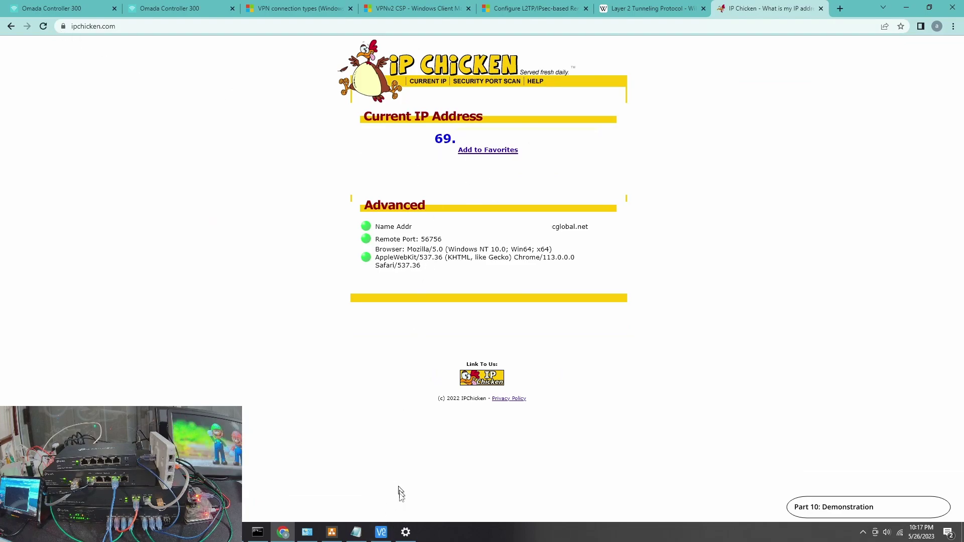
Step: Reconnect the OmadaL2TP Server VPN in Windows Settings and reload IP Chicken to check the public IP address
{"action": "left_click", "coordinate": [406, 533]}
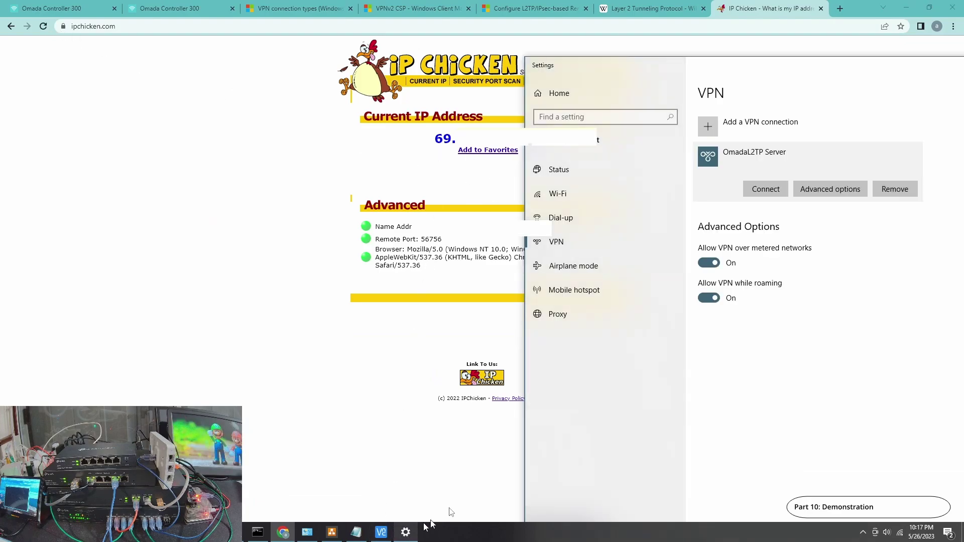
{"action": "left_click", "coordinate": [761, 188]}
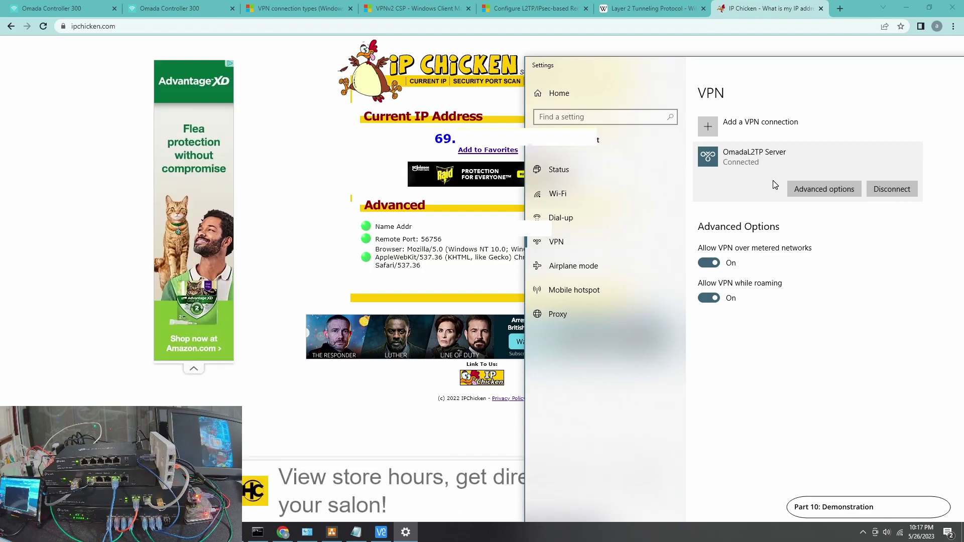
{"action": "left_click", "coordinate": [42, 27]}
{"action": "left_click", "coordinate": [42, 27]}
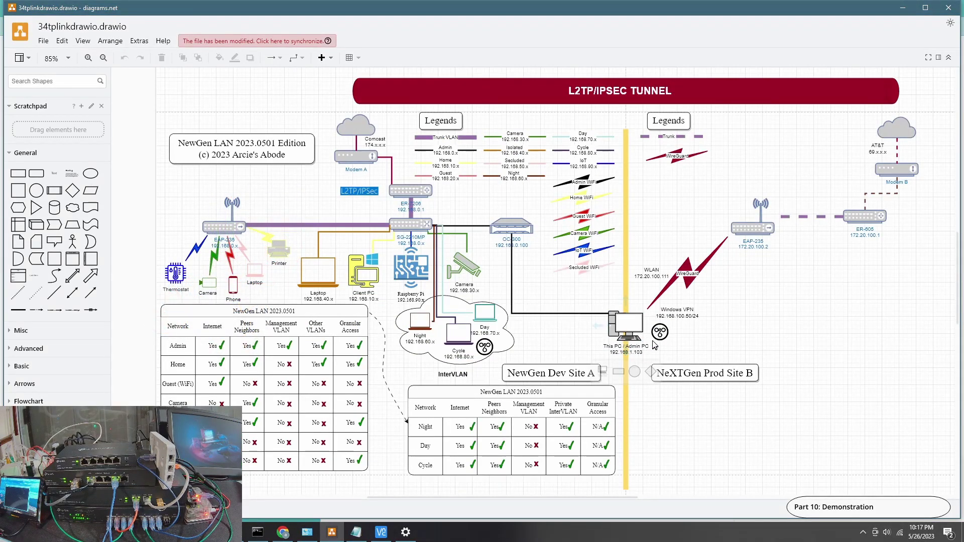
Step: In the diagrams.net network diagram, examine the tunnel path from the Windows VPN client to the Site A router, and minimize it
{"action": "left_click", "coordinate": [687, 299]}
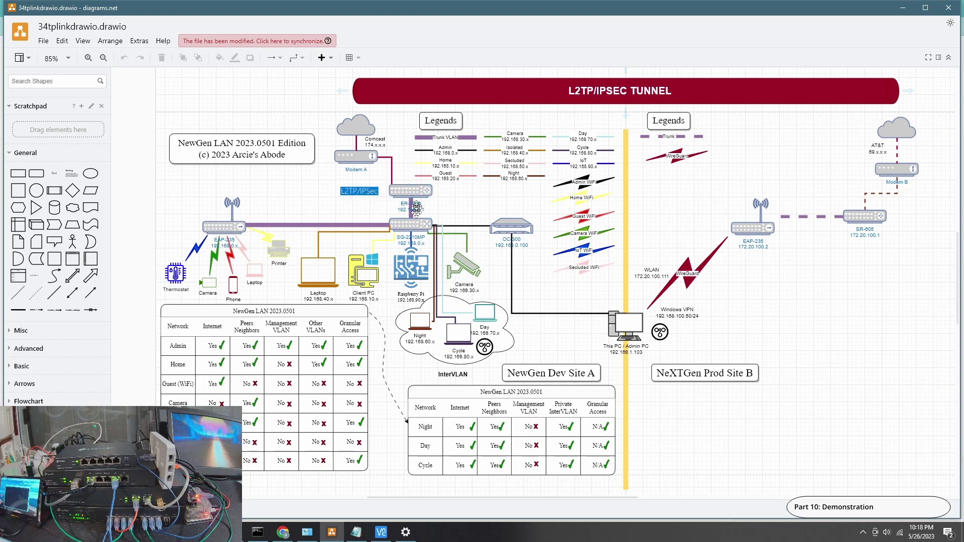
{"action": "left_click", "coordinate": [925, 8]}
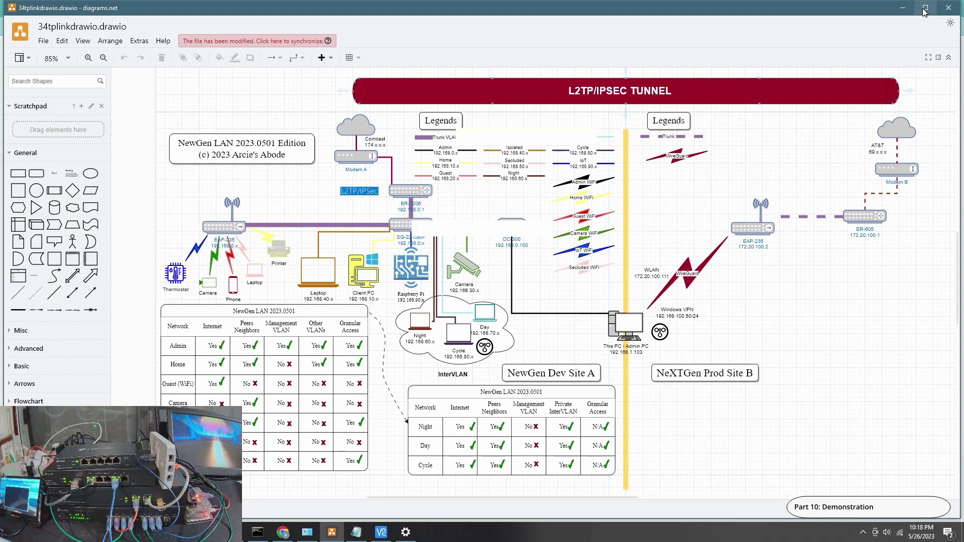
{"action": "left_click", "coordinate": [906, 5]}
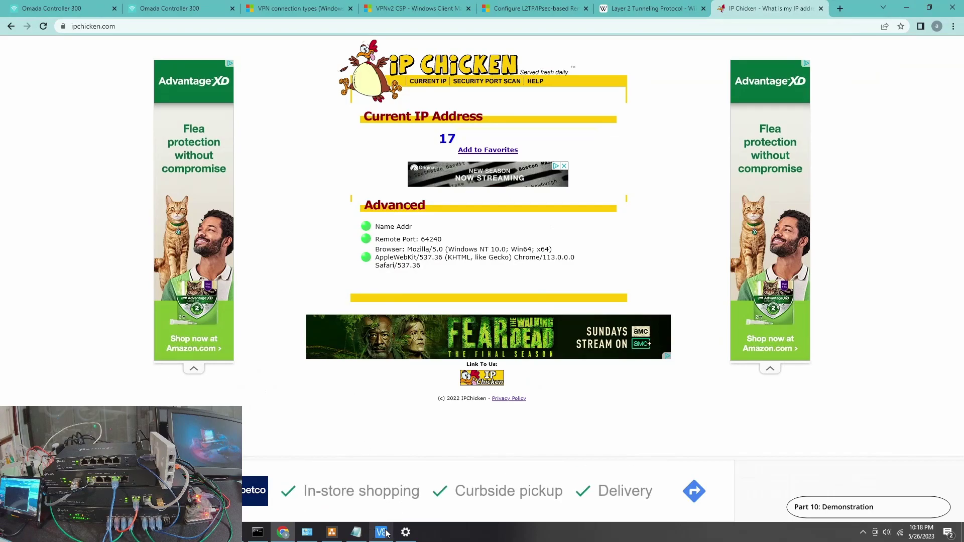
Step: Switch to VNC Viewer and open remote desktop sessions to 192.168.60.100 and 192.168.70.100
{"action": "mouse_move", "coordinate": [387, 533]}
{"action": "left_click", "coordinate": [370, 498]}
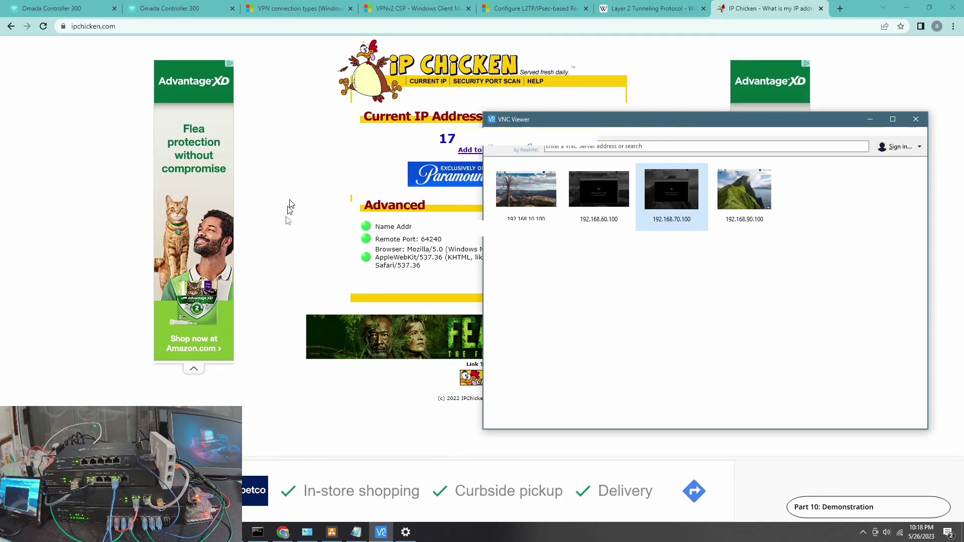
{"action": "double_click", "coordinate": [601, 197]}
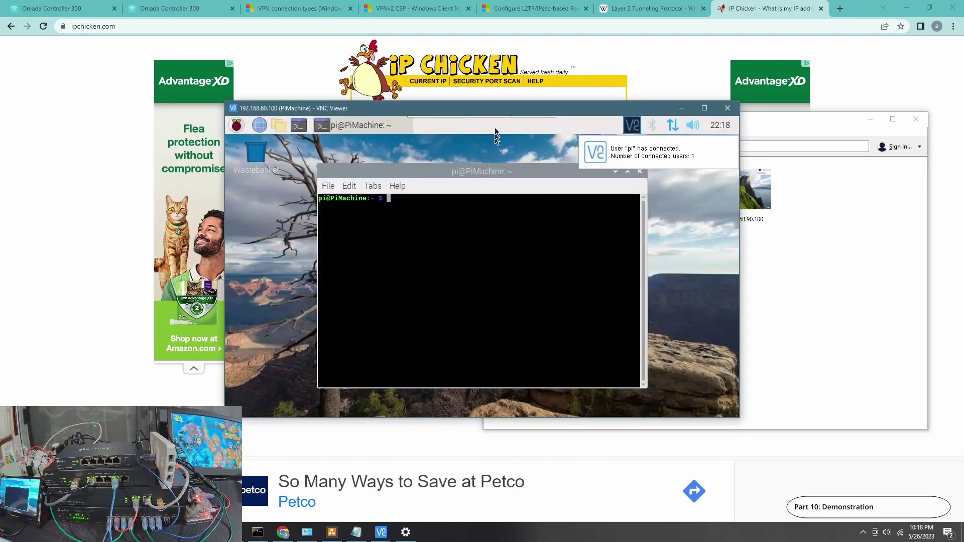
{"action": "left_click_drag", "start_coordinate": [502, 107], "coordinate": [379, 17]}
{"action": "left_click", "coordinate": [679, 266]}
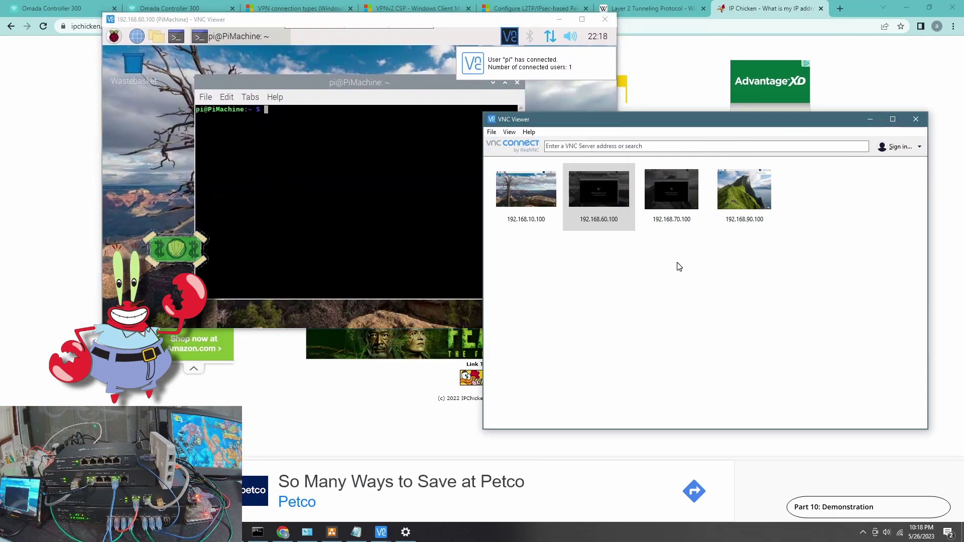
{"action": "double_click", "coordinate": [686, 191]}
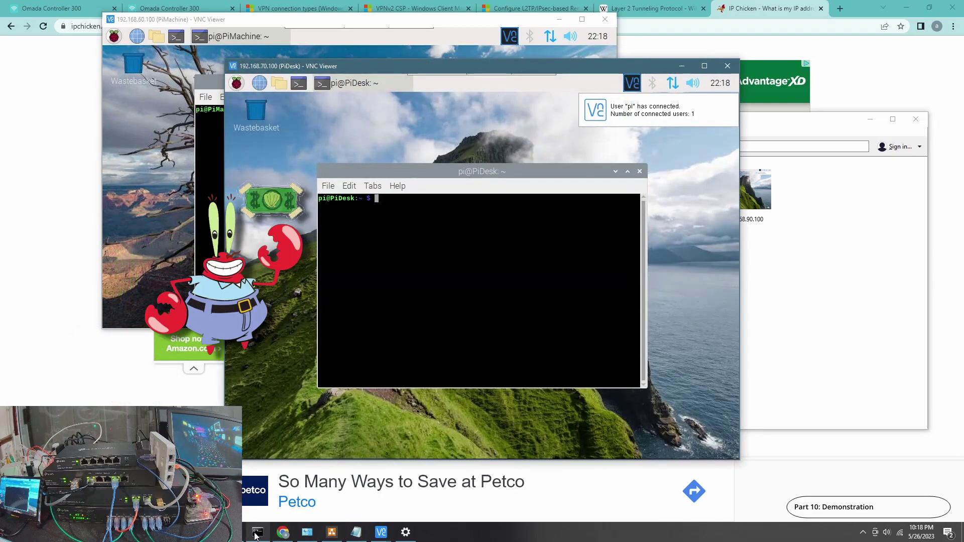
Step: Switch to Command Prompt and ping 192.168.60.100
{"action": "left_click", "coordinate": [257, 533]}
{"action": "type", "text": "ping "}
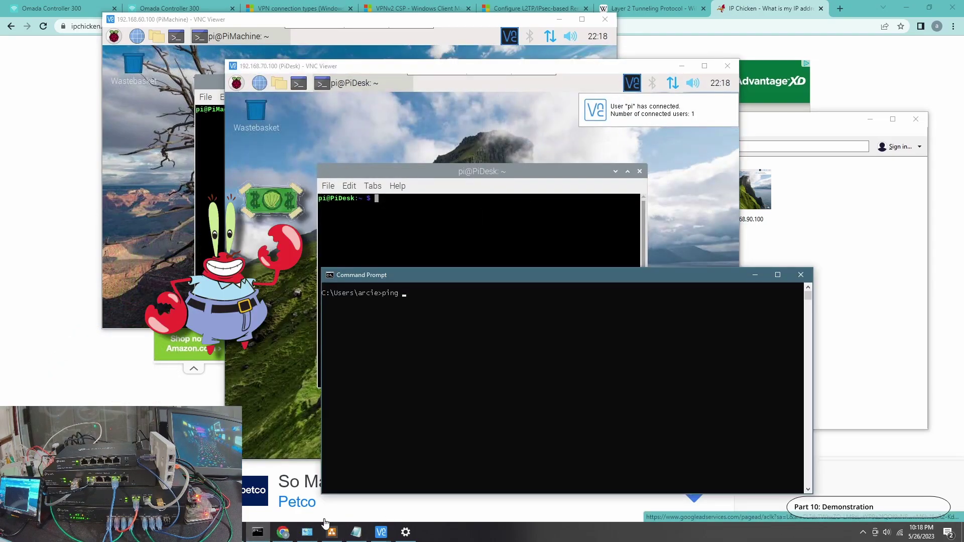
{"action": "type", "text": "192.168"}
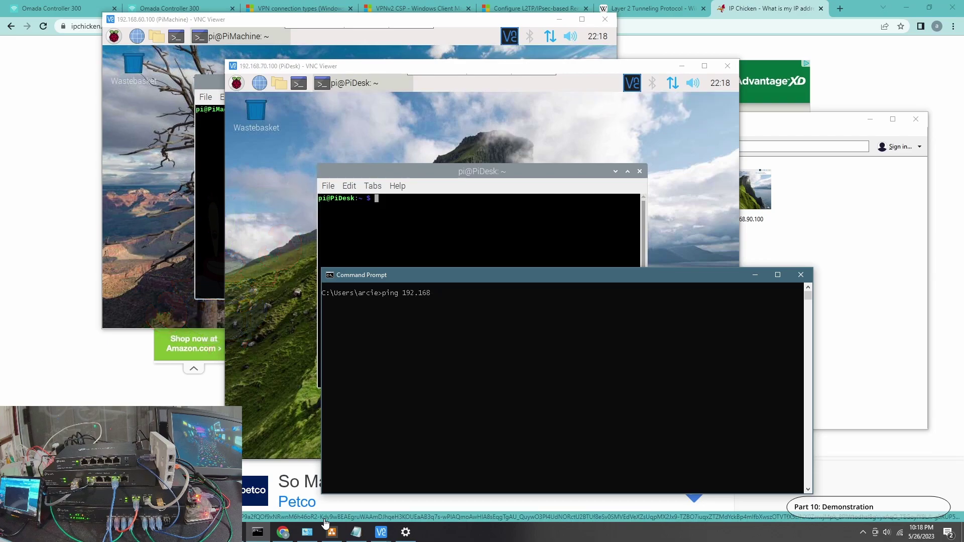
{"action": "type", "text": ".60.1"}
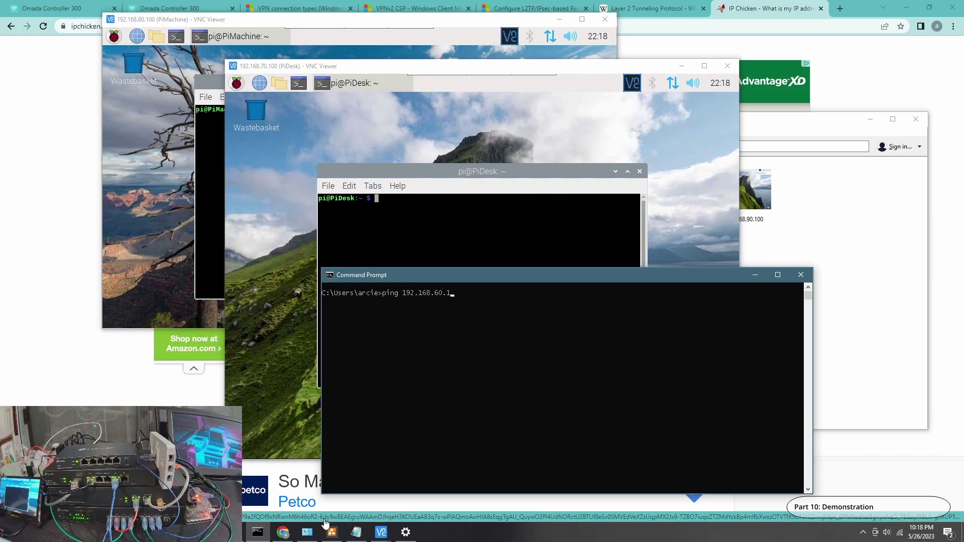
{"action": "type", "text": "00"}
{"action": "key", "text": "Return"}
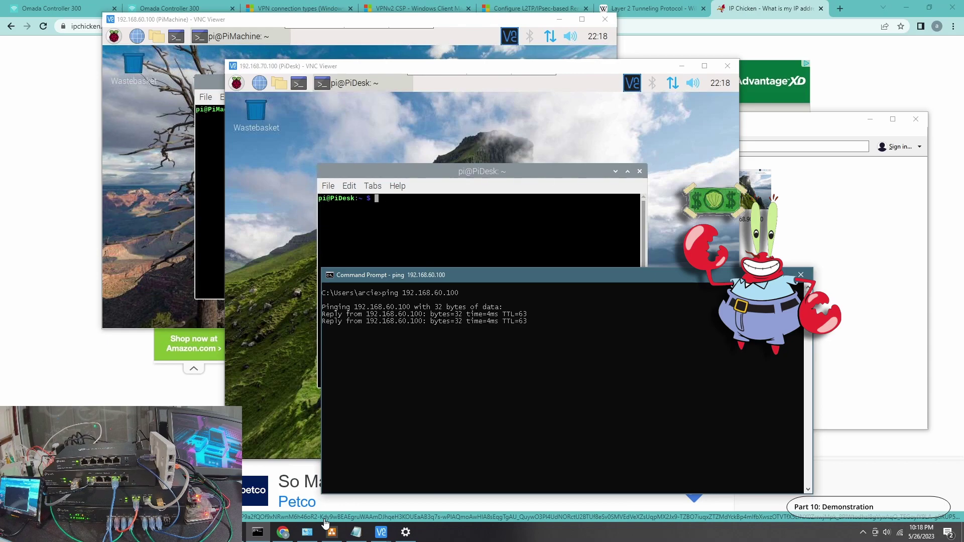
Step: Ping 192.168.70.100 by reusing and editing the previous ping command
{"action": "key", "text": "Up"}
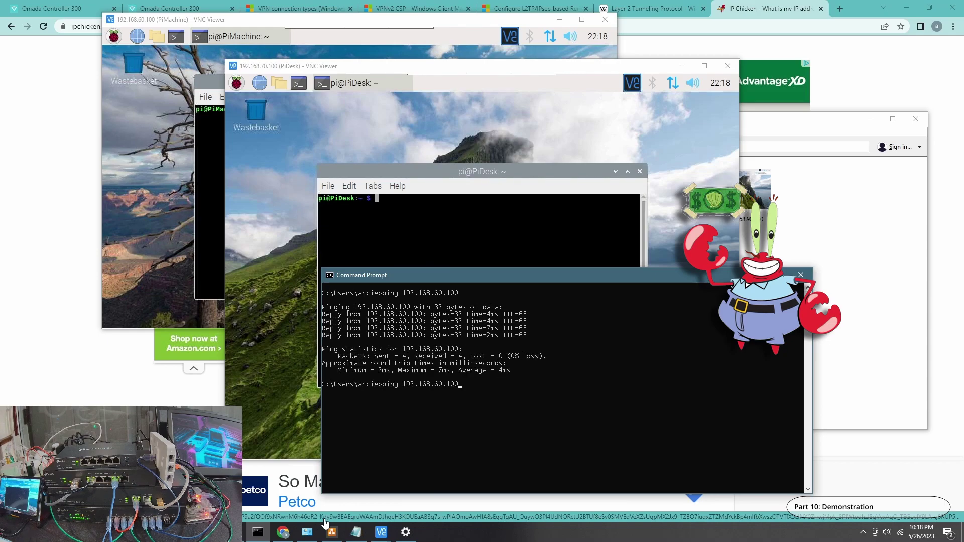
{"action": "key", "text": "Left"}
{"action": "key", "text": "Left"}
{"action": "key", "text": "Left"}
{"action": "key", "text": "Left"}
{"action": "key", "text": "Left"}
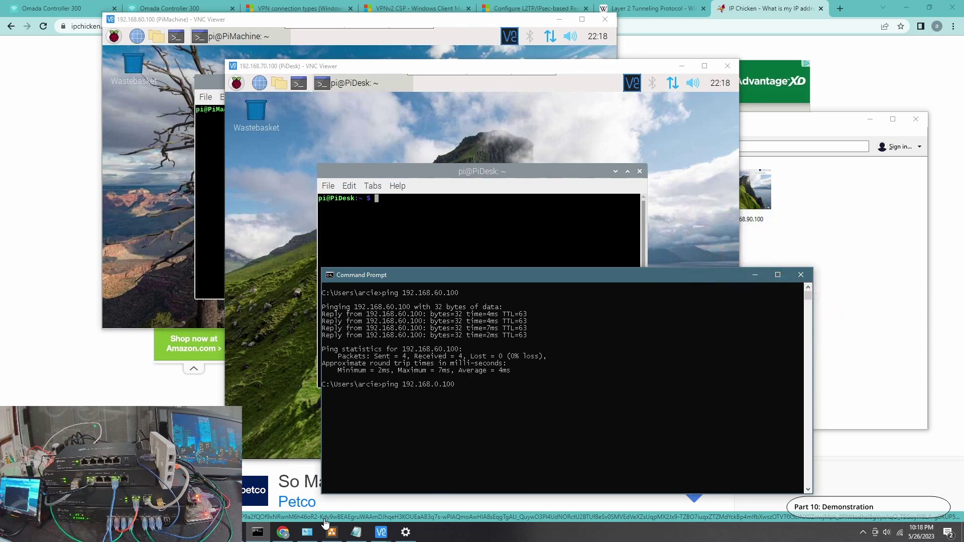
{"action": "key", "text": "BackSpace"}
{"action": "type", "text": "7"}
{"action": "key", "text": "Return"}
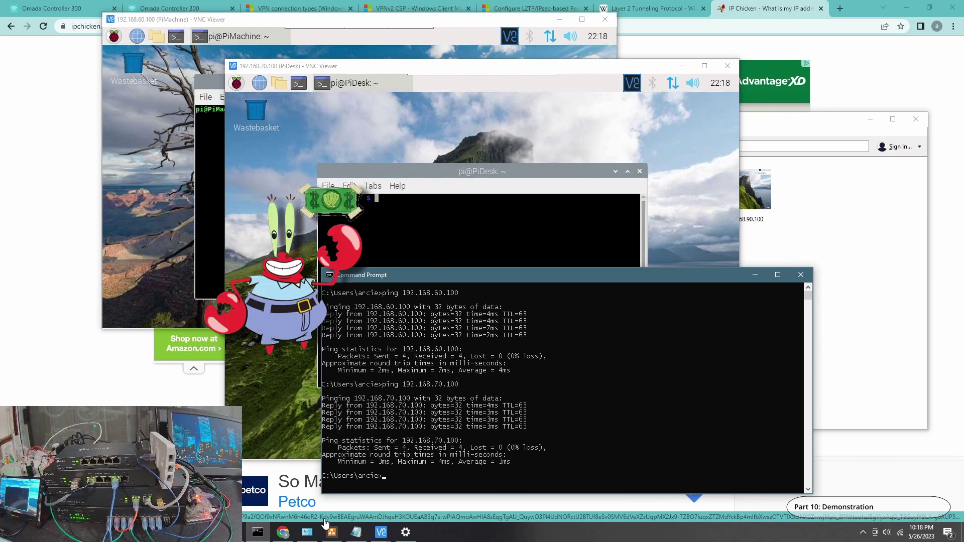
Step: Check the connected clients list in the Omada Controller and ping 192.168.90.100 from Command Prompt
{"action": "key", "text": "Up"}
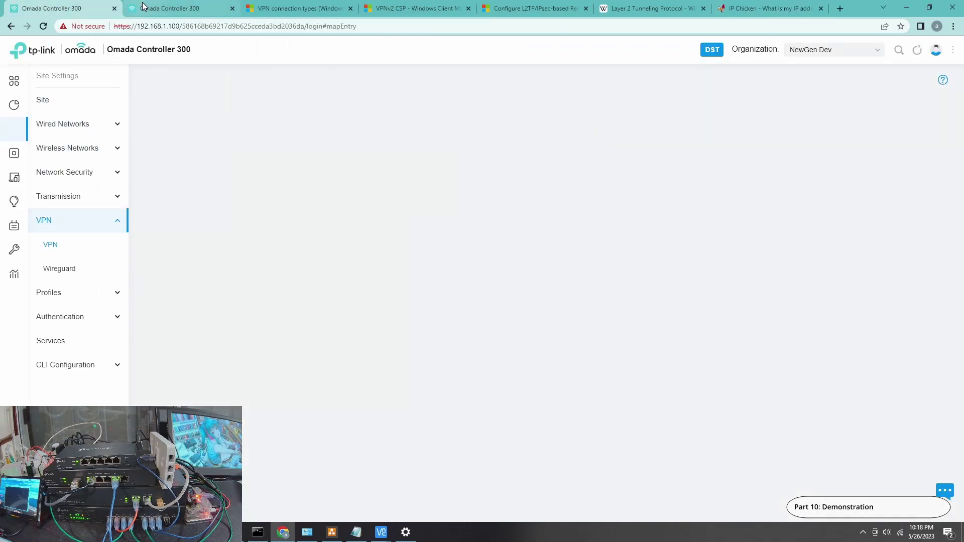
{"action": "left_click", "coordinate": [144, 7]}
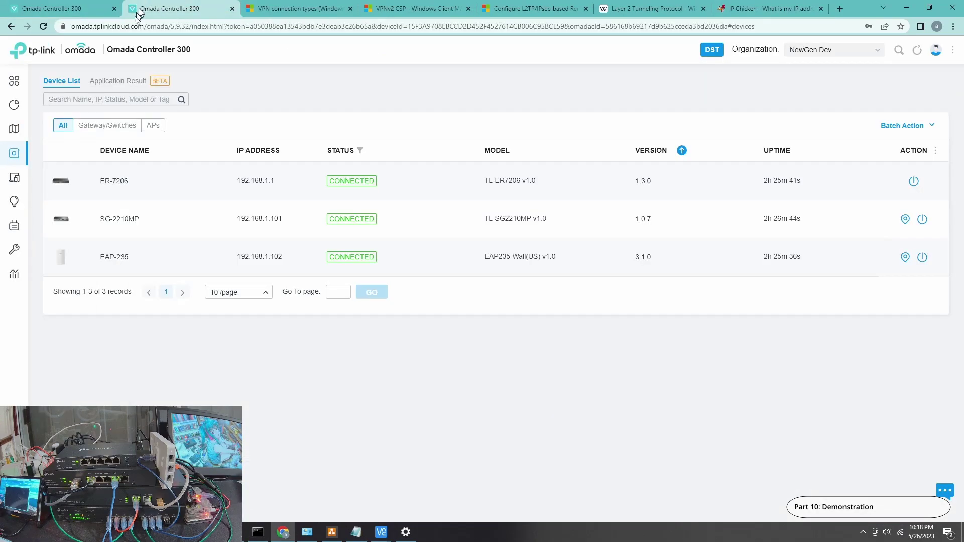
{"action": "left_click", "coordinate": [22, 183]}
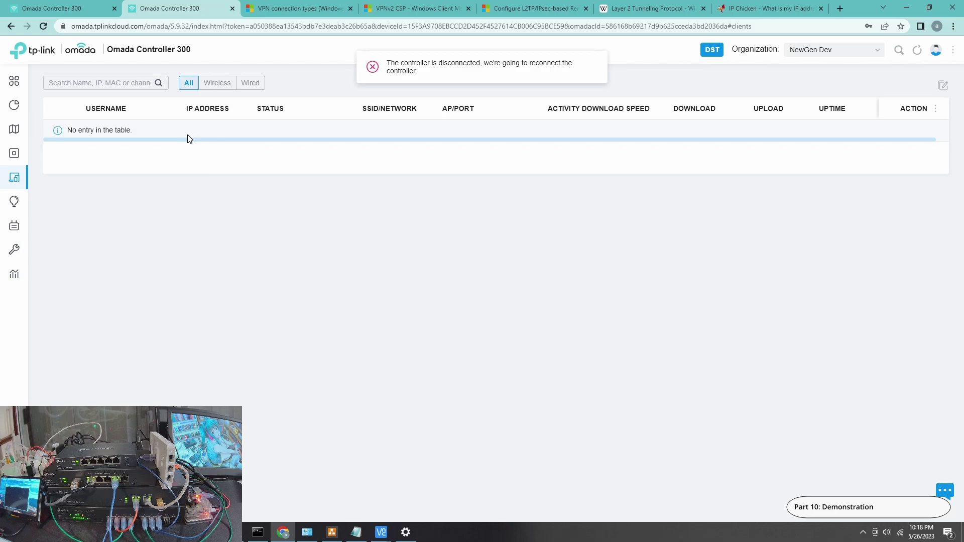
{"action": "left_click", "coordinate": [24, 159]}
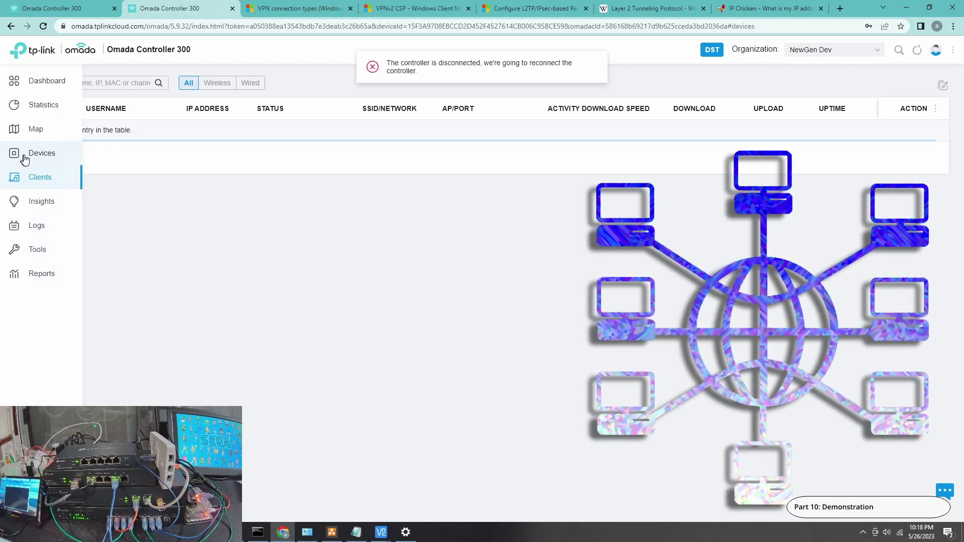
{"action": "left_click", "coordinate": [40, 178]}
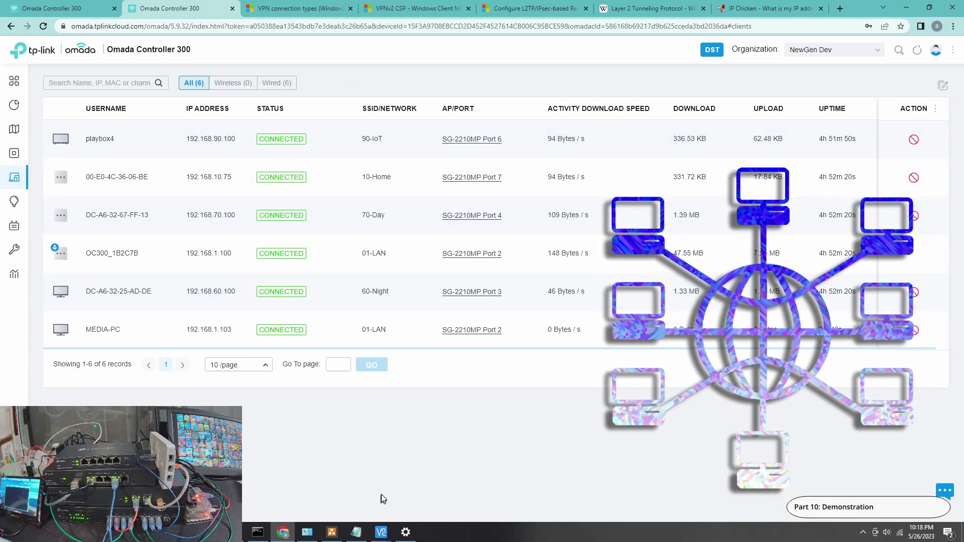
{"action": "left_click", "coordinate": [264, 533]}
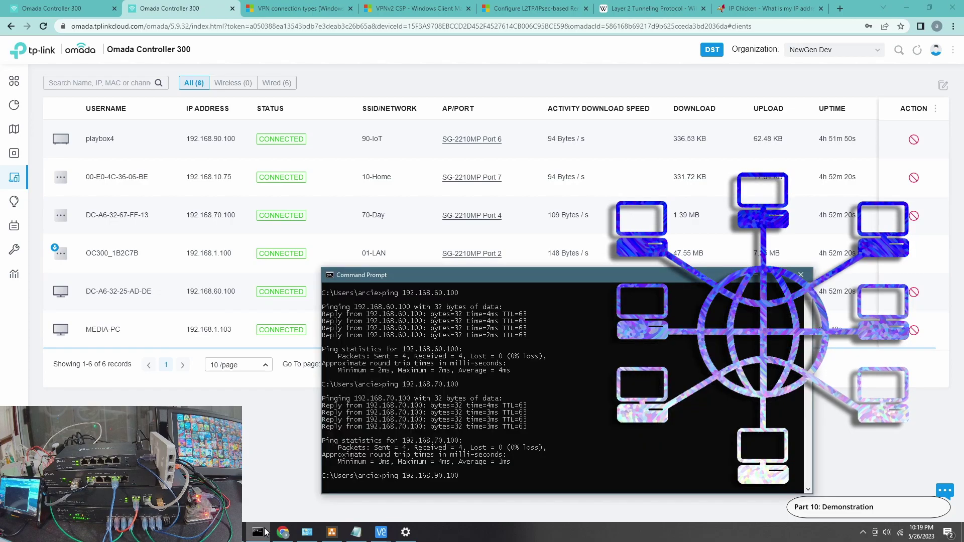
{"action": "key", "text": "Return"}
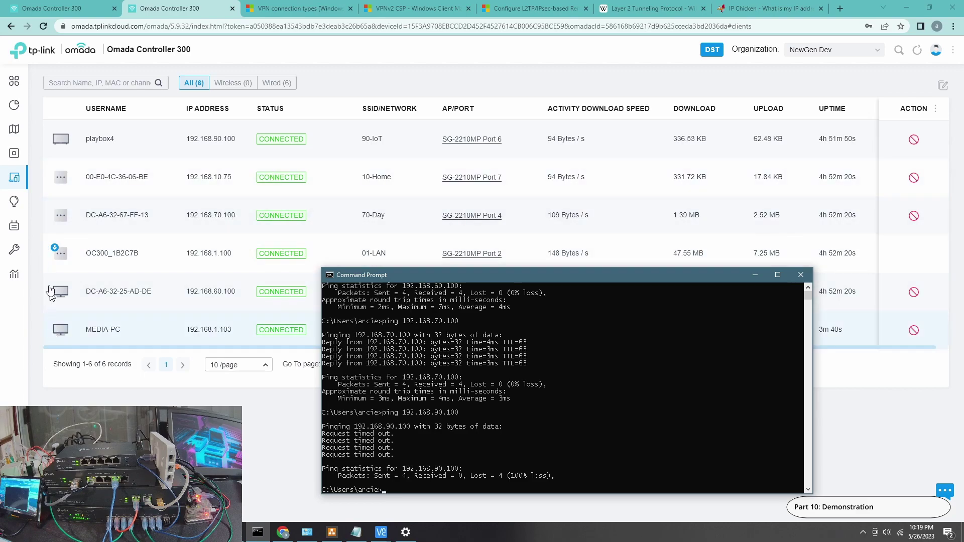
Step: In the Omada Controller insights, examine the VPN status of the IPsec VPN tunnels and the OpenVPN/PPTP/L2TP server connections
{"action": "left_click", "coordinate": [14, 202]}
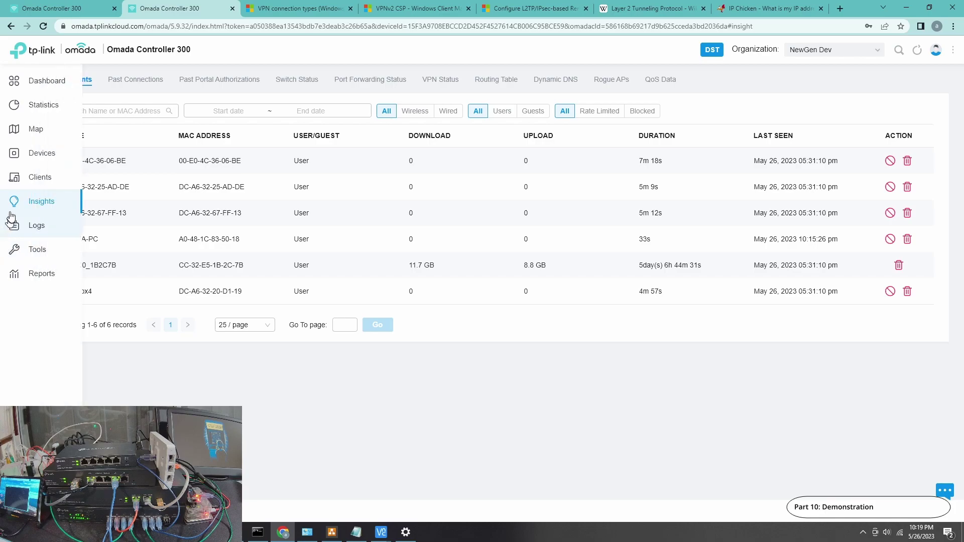
{"action": "left_click", "coordinate": [445, 80]}
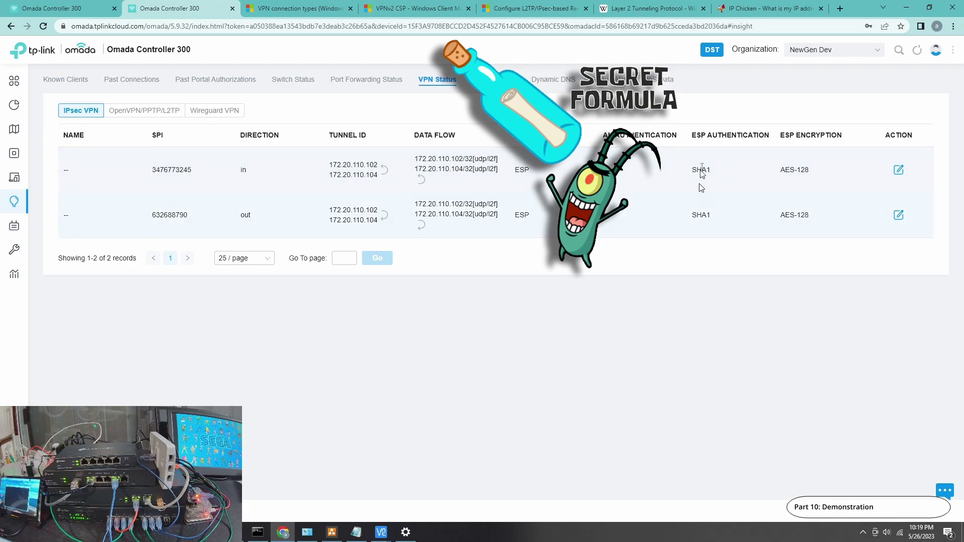
{"action": "left_click", "coordinate": [150, 111]}
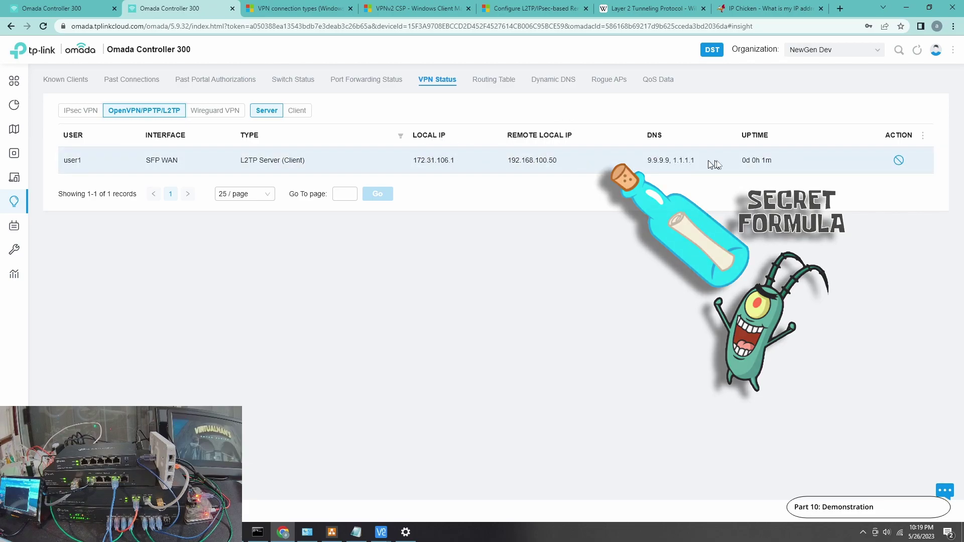
Step: Open yahoo.com, cnn.com and reddit.com in separate new browser tabs to test internet access through the VPN
{"action": "left_click", "coordinate": [841, 9]}
{"action": "type", "text": "yahp"}
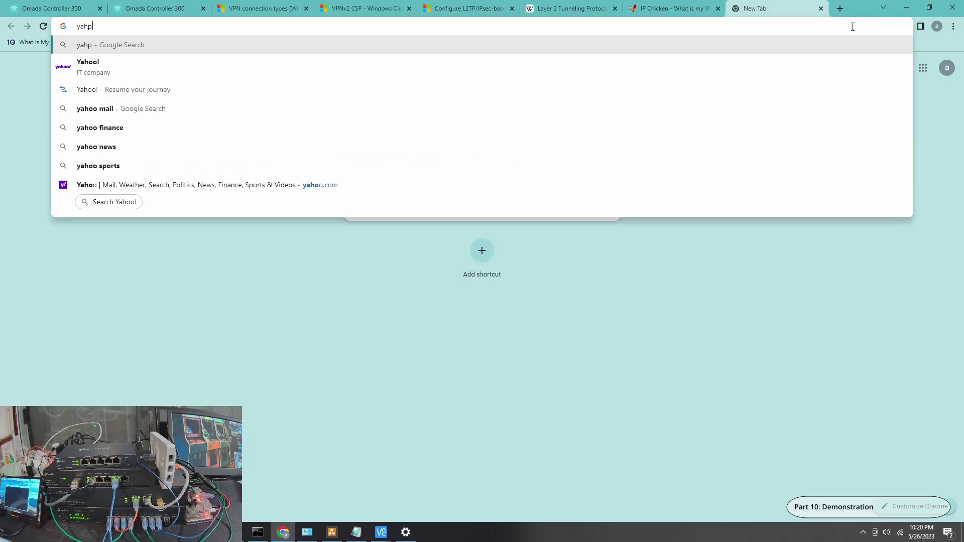
{"action": "key", "text": "BackSpace"}
{"action": "key", "text": "Return"}
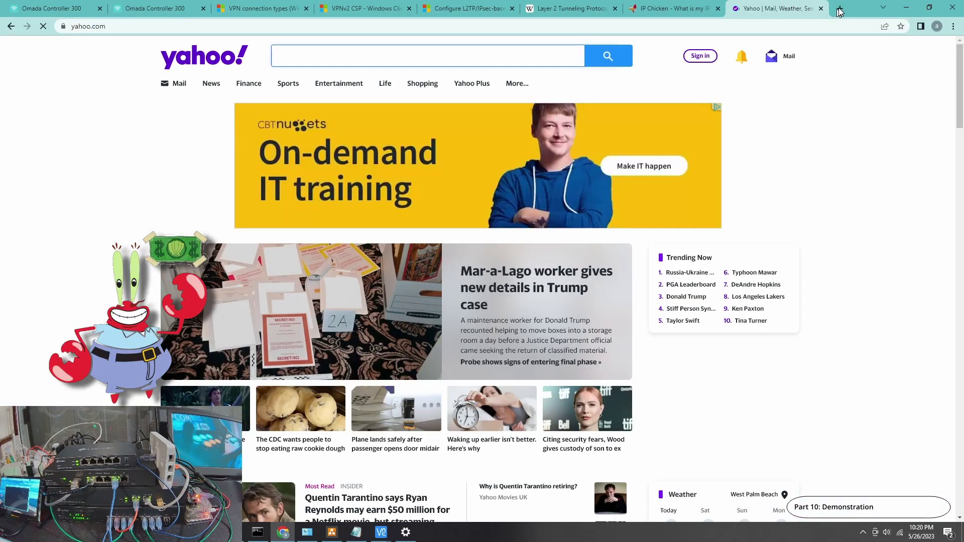
{"action": "left_click", "coordinate": [839, 9]}
{"action": "type", "text": "cnn"}
{"action": "key", "text": "Return"}
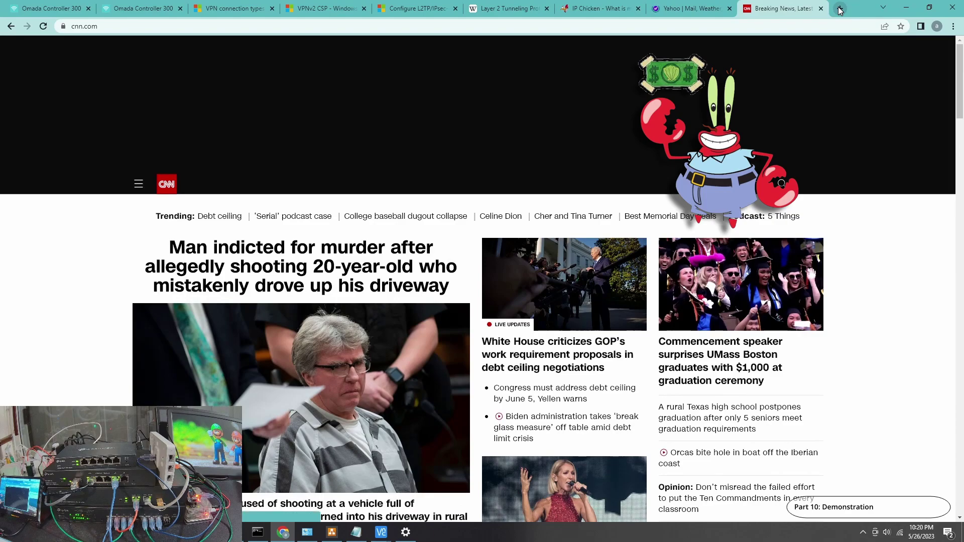
{"action": "left_click", "coordinate": [840, 9]}
{"action": "type", "text": "red"}
{"action": "key", "text": "Return"}
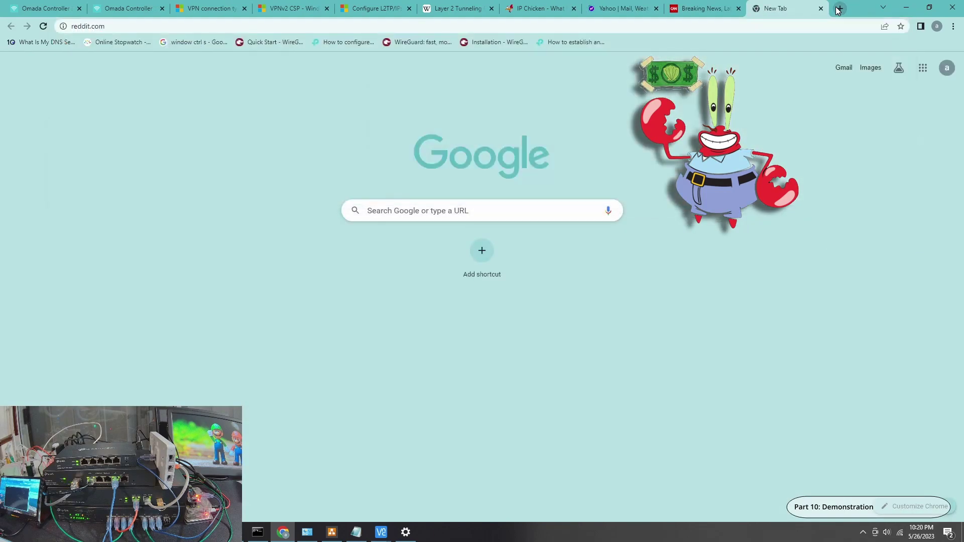